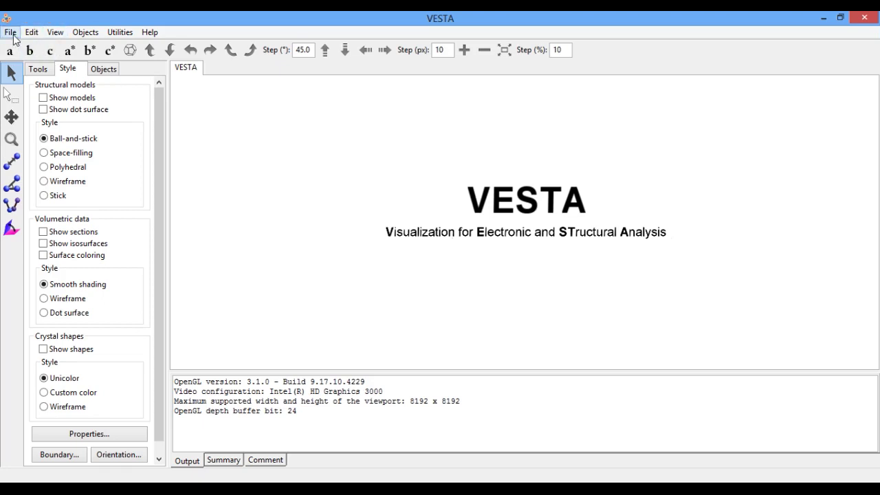
- Create a new empty structure and replace its phase title with TiC
{"action": "left_click", "coordinate": [11, 33]}
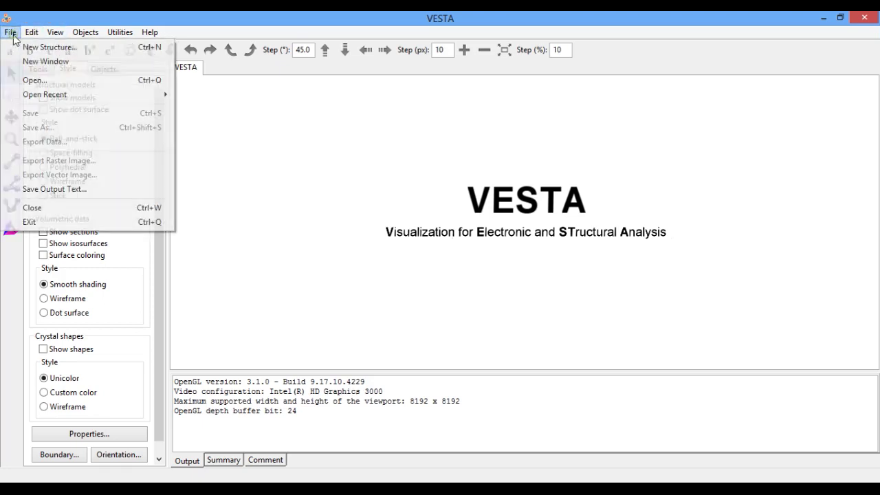
{"action": "left_click", "coordinate": [71, 49]}
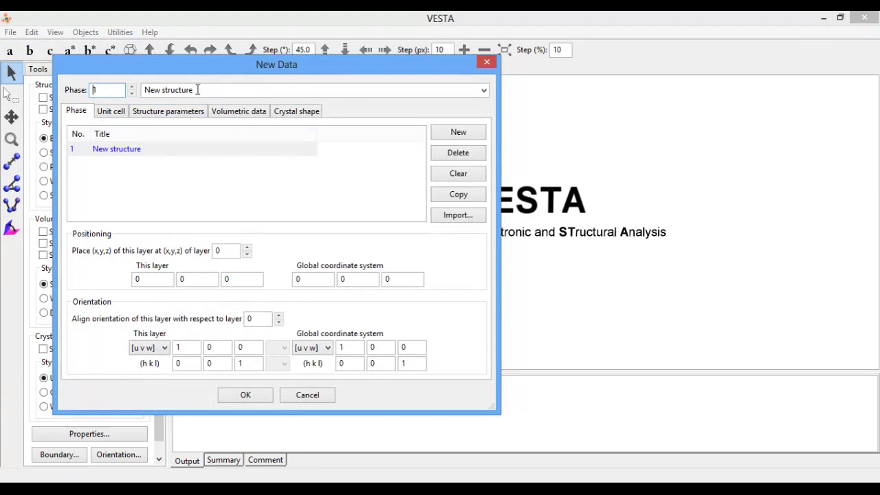
{"action": "left_click", "coordinate": [197, 89]}
{"action": "left_click", "coordinate": [201, 90]}
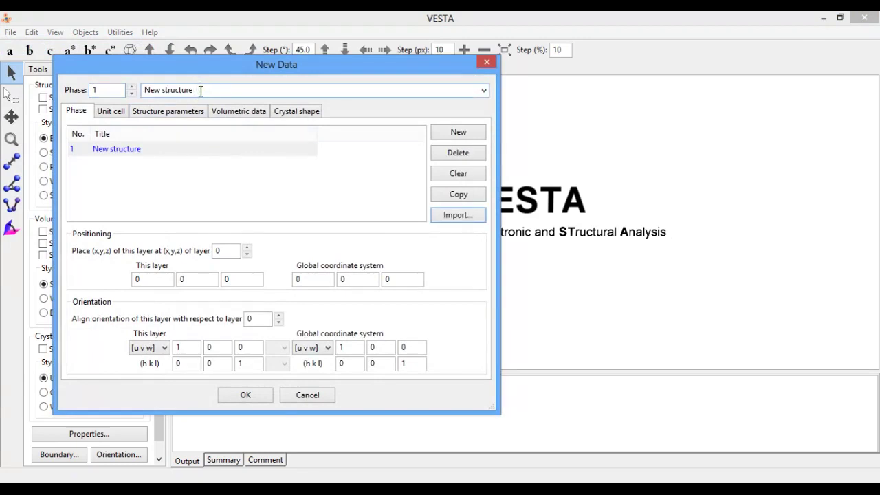
{"action": "left_click", "coordinate": [202, 90]}
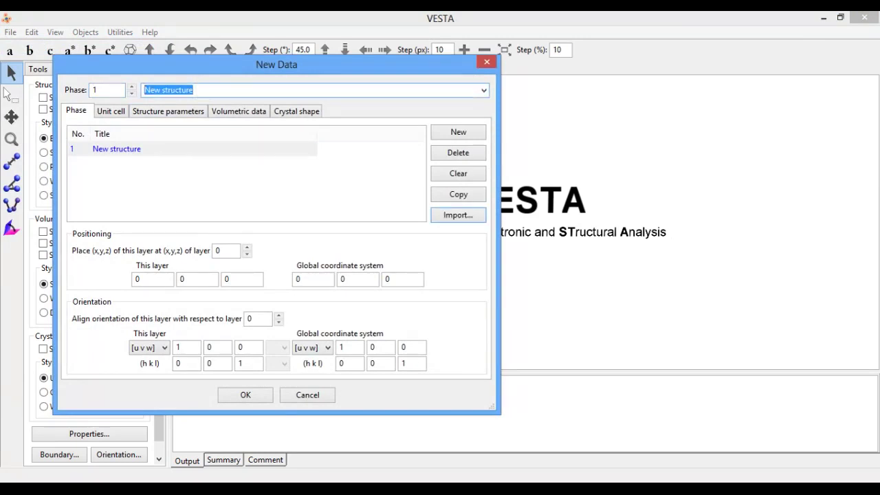
{"action": "type", "text": "TiC"}
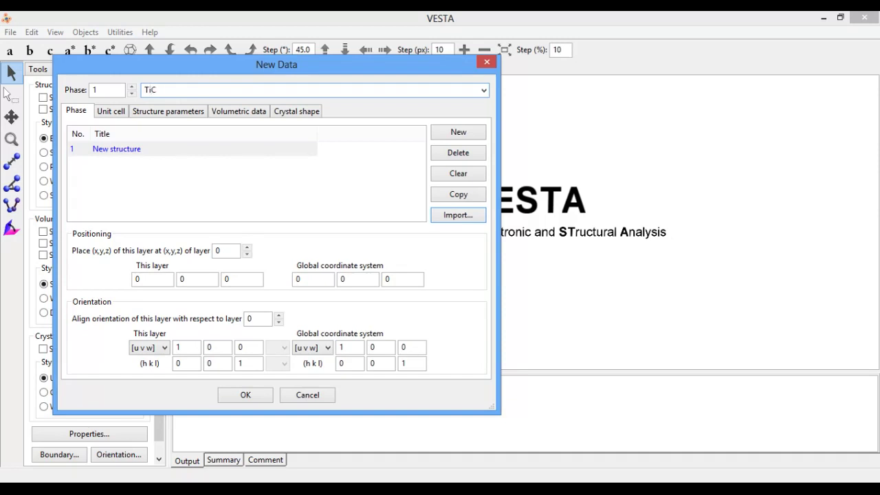
- Set the unit cell's crystal system to Cubic
{"action": "left_click", "coordinate": [113, 112]}
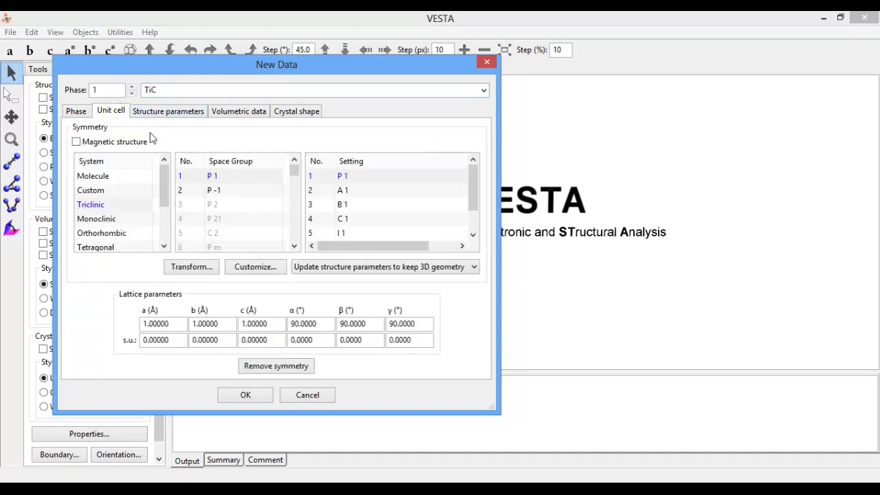
{"action": "left_click_drag", "start_coordinate": [163, 184], "coordinate": [136, 240]}
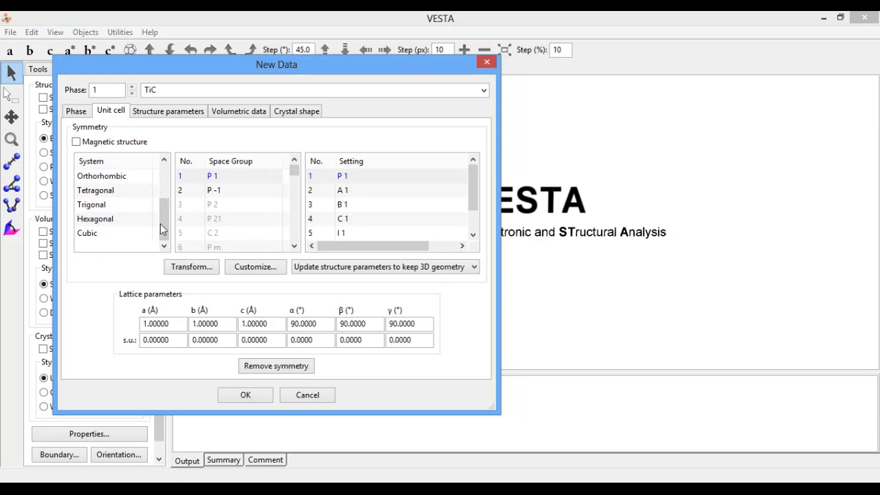
{"action": "left_click_drag", "start_coordinate": [163, 210], "coordinate": [163, 230]}
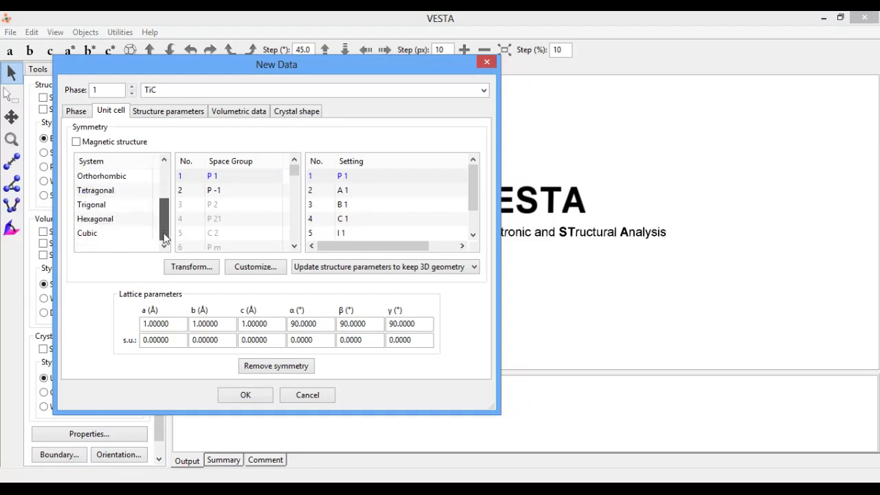
{"action": "left_click", "coordinate": [88, 234]}
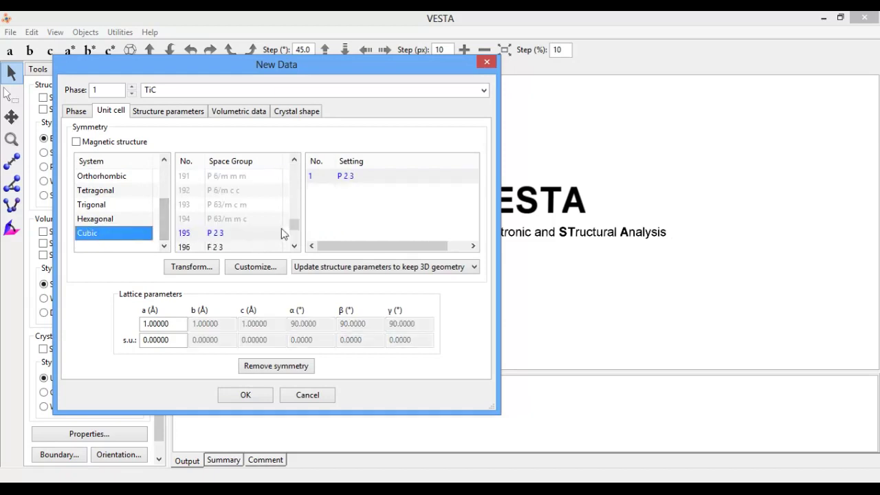
- Choose space group 216, F -4 3 m from the space group list
{"action": "left_click", "coordinate": [294, 247]}
{"action": "left_click", "coordinate": [295, 247]}
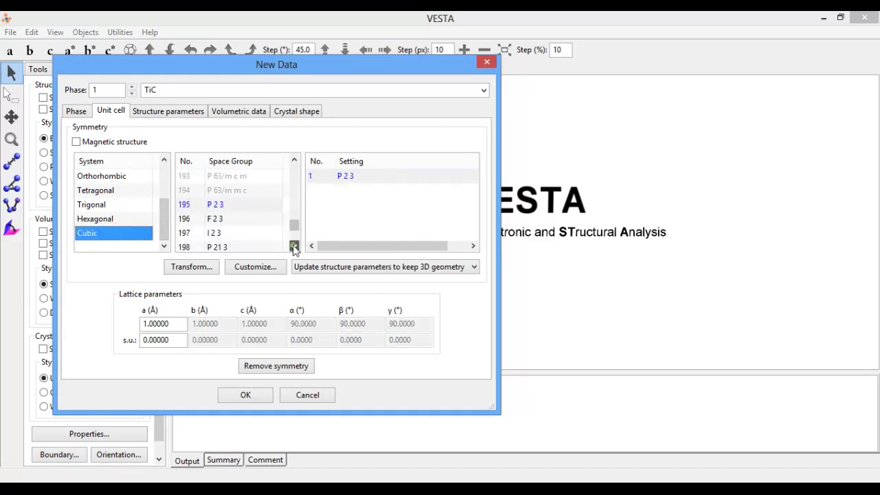
{"action": "left_click", "coordinate": [294, 248]}
{"action": "left_click", "coordinate": [294, 247]}
{"action": "left_click", "coordinate": [294, 247]}
{"action": "left_click", "coordinate": [295, 248]}
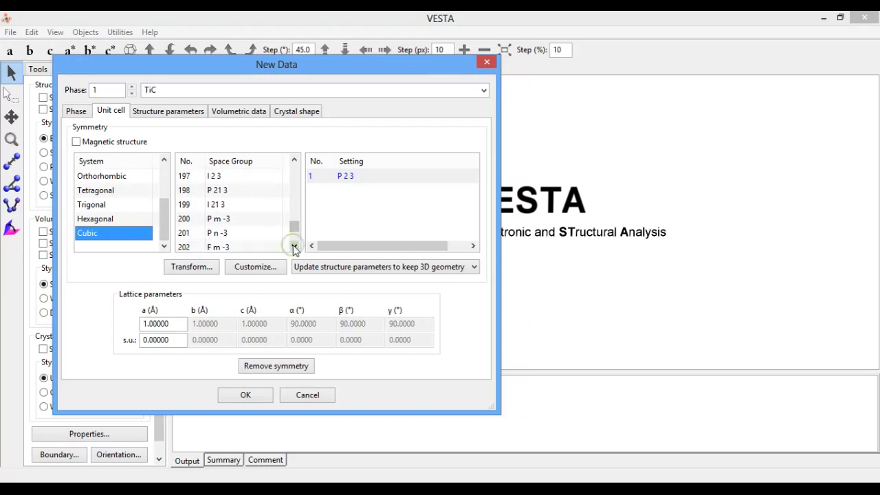
{"action": "left_click", "coordinate": [294, 247]}
{"action": "left_click", "coordinate": [294, 247]}
{"action": "left_click", "coordinate": [294, 248]}
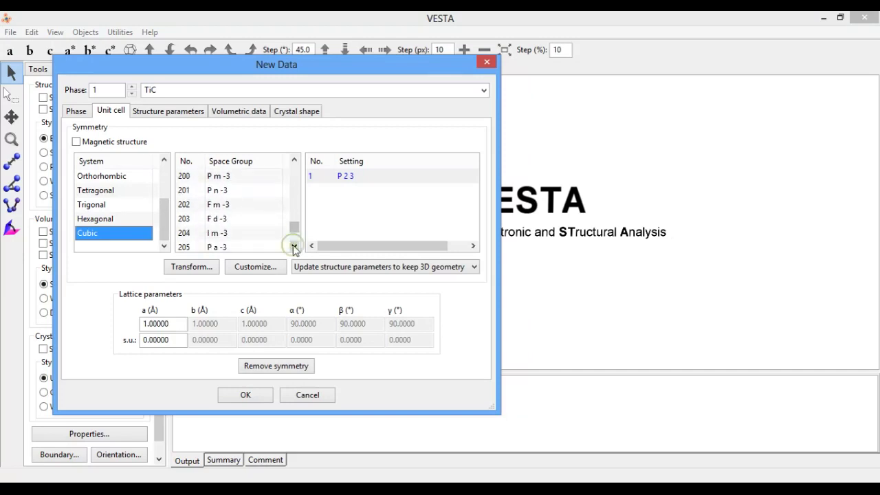
{"action": "left_click", "coordinate": [294, 247]}
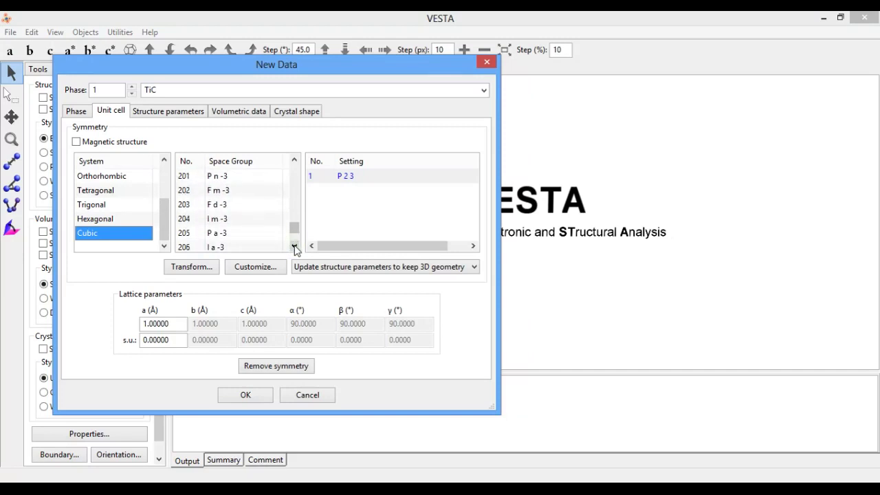
{"action": "left_click", "coordinate": [294, 248]}
{"action": "left_click", "coordinate": [294, 248]}
{"action": "left_click", "coordinate": [294, 247]}
{"action": "left_click", "coordinate": [294, 247]}
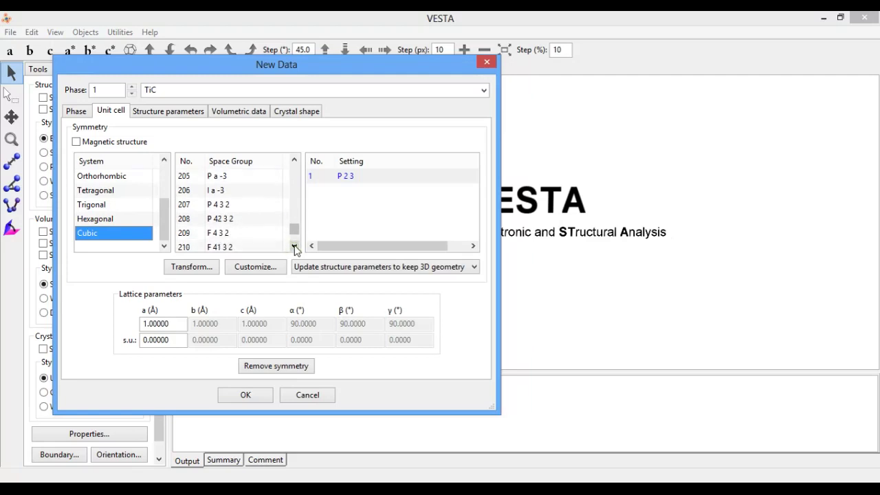
{"action": "left_click", "coordinate": [294, 247]}
{"action": "left_click", "coordinate": [294, 248]}
{"action": "left_click", "coordinate": [294, 247]}
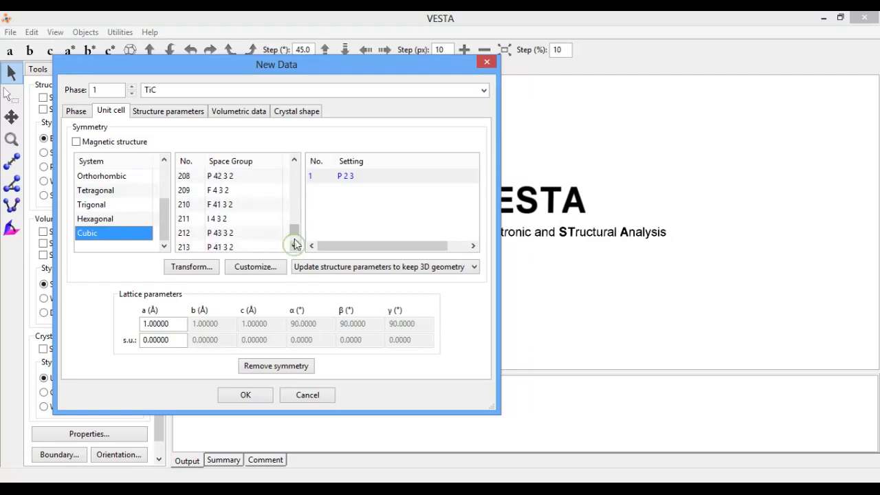
{"action": "left_click", "coordinate": [295, 162]}
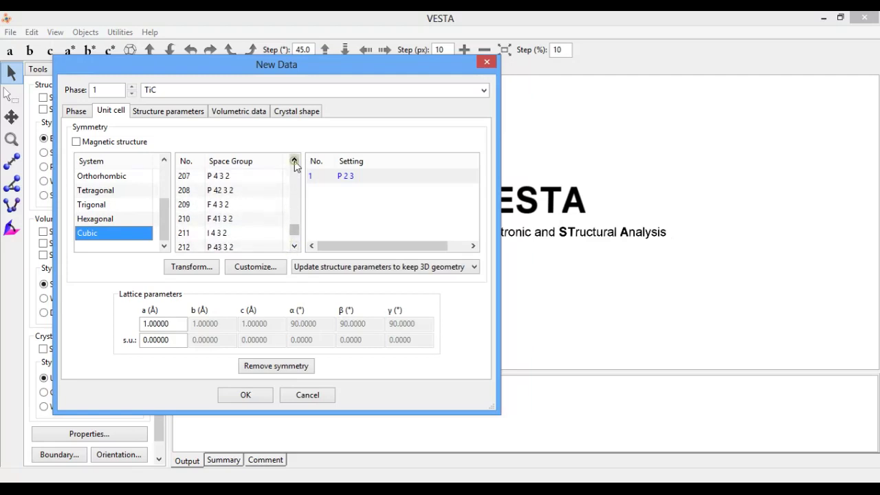
{"action": "left_click", "coordinate": [294, 246]}
{"action": "left_click", "coordinate": [294, 246]}
{"action": "left_click", "coordinate": [294, 246]}
{"action": "left_click", "coordinate": [294, 246]}
{"action": "left_click", "coordinate": [295, 246]}
{"action": "left_click", "coordinate": [294, 246]}
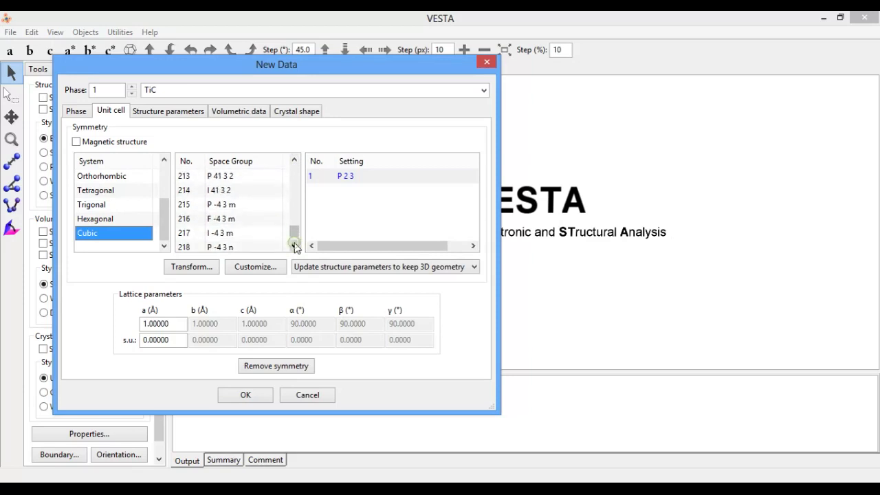
{"action": "left_click", "coordinate": [227, 220]}
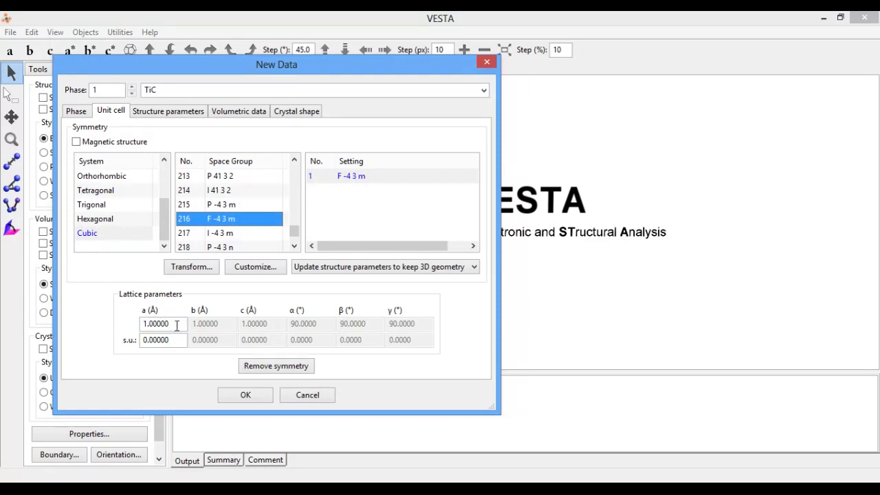
{"action": "left_click_drag", "start_coordinate": [177, 325], "coordinate": [96, 323]}
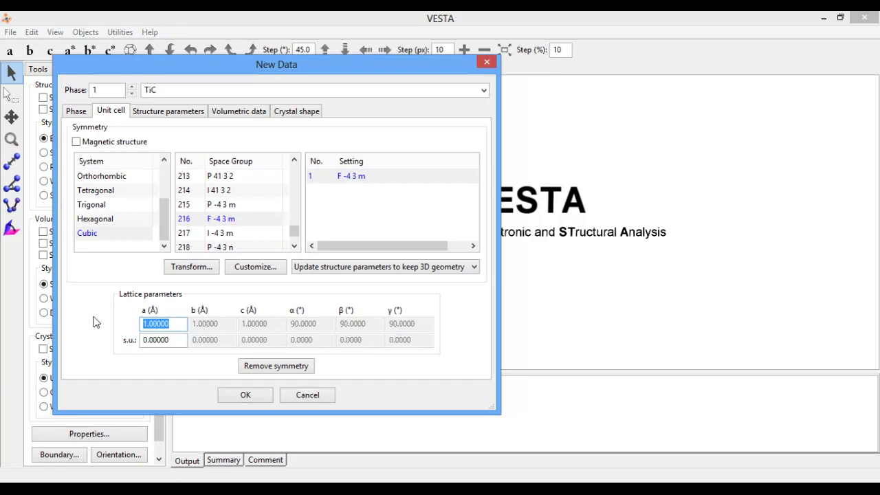
- Enter 4.328 Å as the cubic lattice constant a
{"action": "type", "text": "4.328"}
{"action": "left_click_drag", "start_coordinate": [172, 323], "coordinate": [114, 321]}
- Add a new atom site and make its element titanium
{"action": "left_click", "coordinate": [163, 116]}
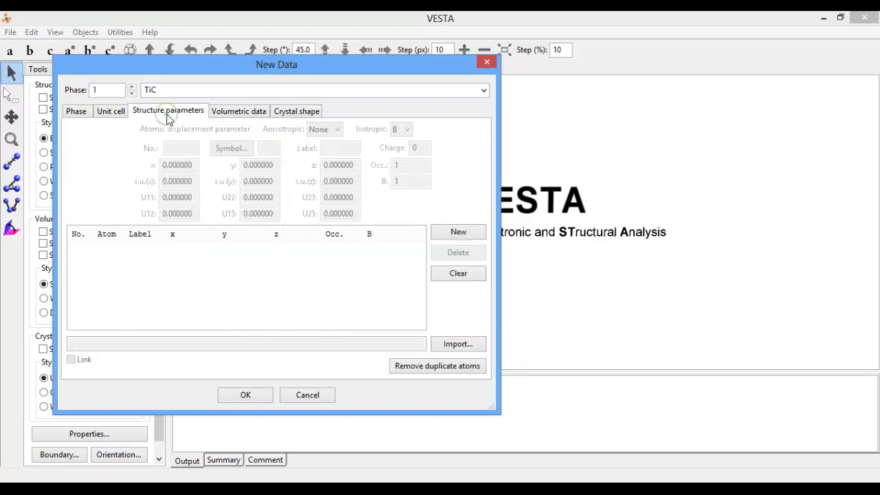
{"action": "left_click", "coordinate": [461, 234]}
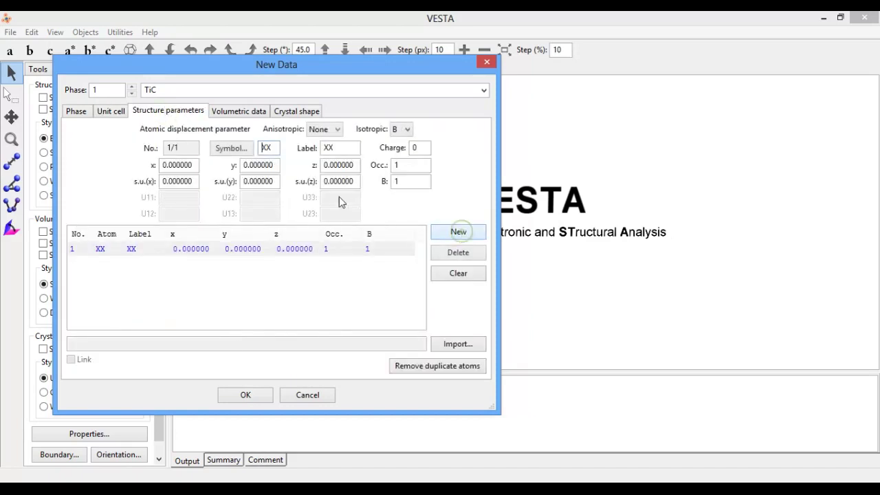
{"action": "left_click", "coordinate": [231, 149]}
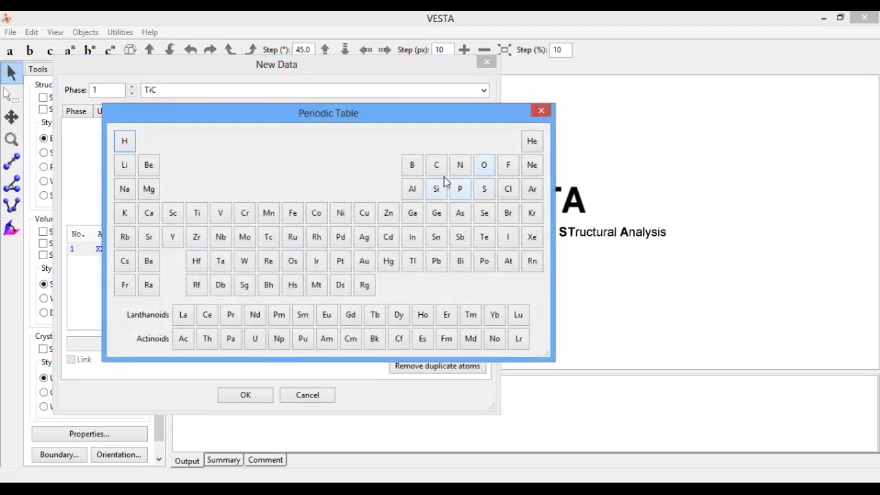
{"action": "left_click", "coordinate": [198, 213]}
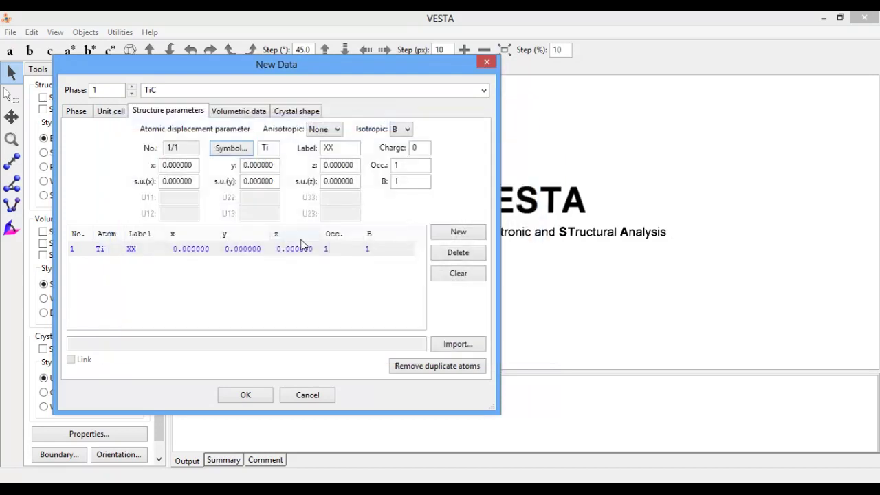
{"action": "double_click", "coordinate": [336, 147]}
{"action": "type", "text": "Ti"}
{"action": "left_click", "coordinate": [355, 286]}
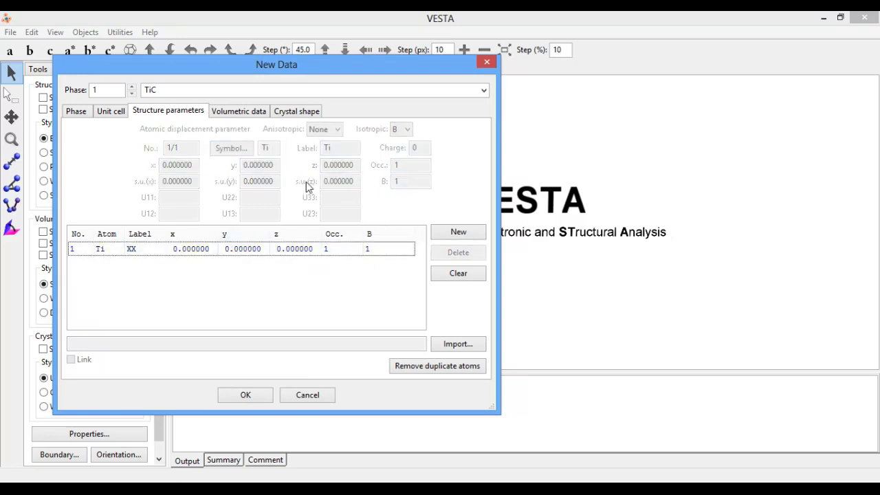
- Change the titanium atom's label from XX to Ti
{"action": "left_click", "coordinate": [288, 249]}
{"action": "left_click_drag", "start_coordinate": [340, 147], "coordinate": [314, 151]}
{"action": "type", "text": "T"}
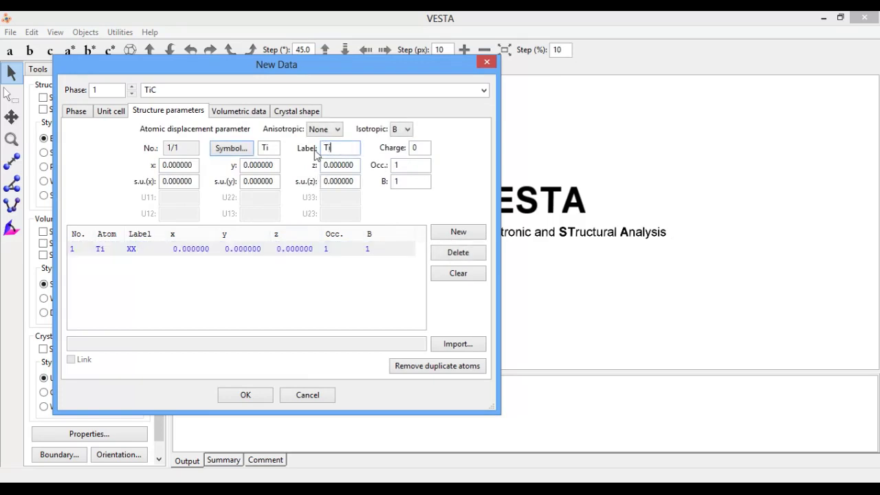
{"action": "type", "text": "i"}
{"action": "left_click", "coordinate": [307, 270]}
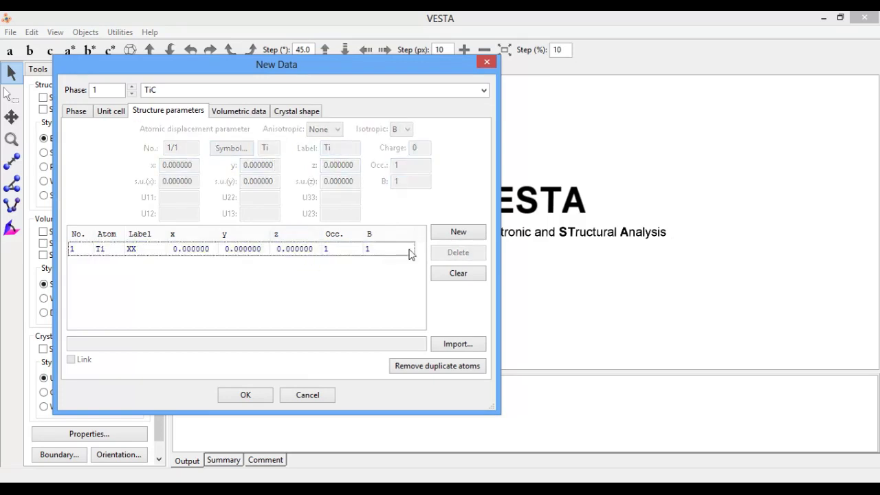
- Add a carbon atom site with coordinates x, y, z of 0.5
{"action": "left_click", "coordinate": [456, 234]}
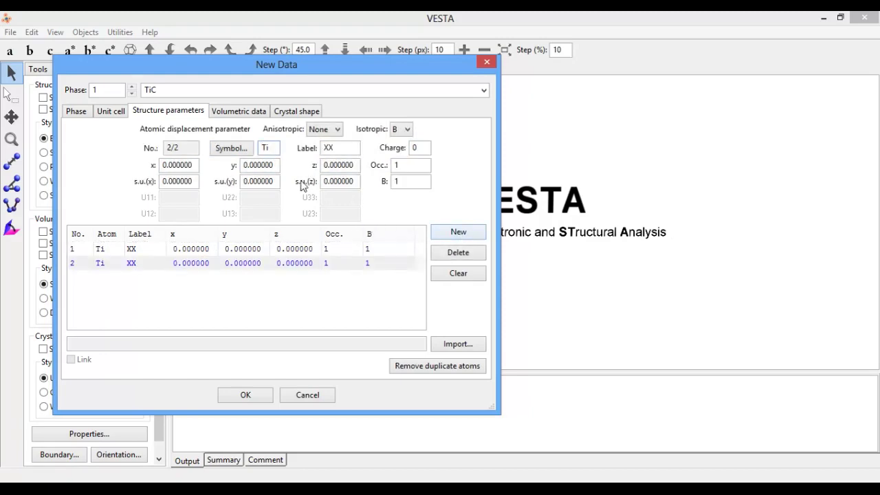
{"action": "left_click", "coordinate": [232, 148]}
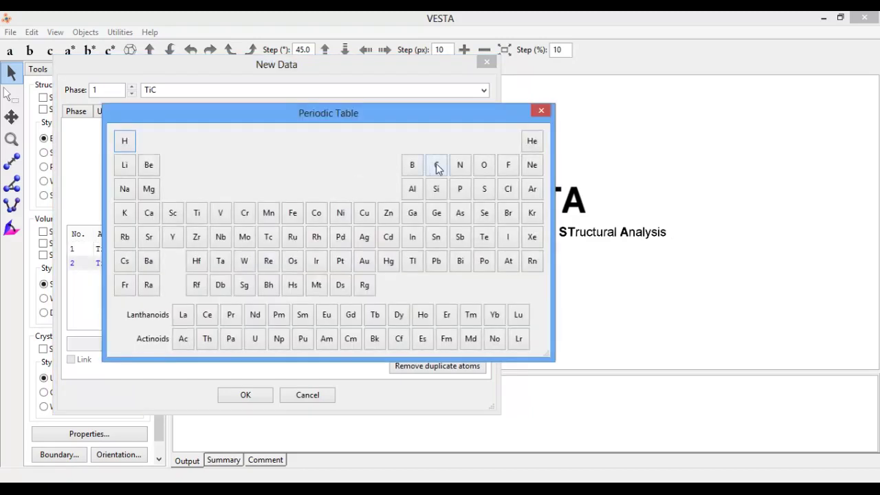
{"action": "left_click", "coordinate": [431, 166]}
{"action": "double_click", "coordinate": [341, 147]}
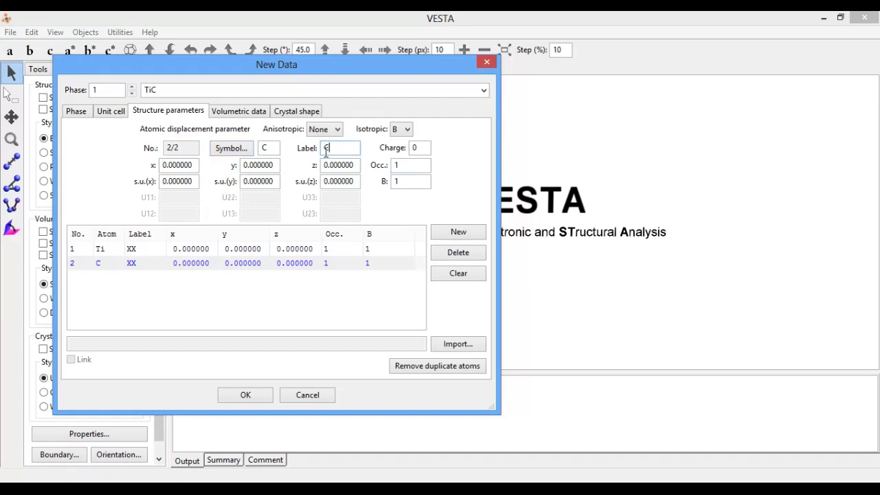
{"action": "left_click_drag", "start_coordinate": [192, 165], "coordinate": [129, 165]}
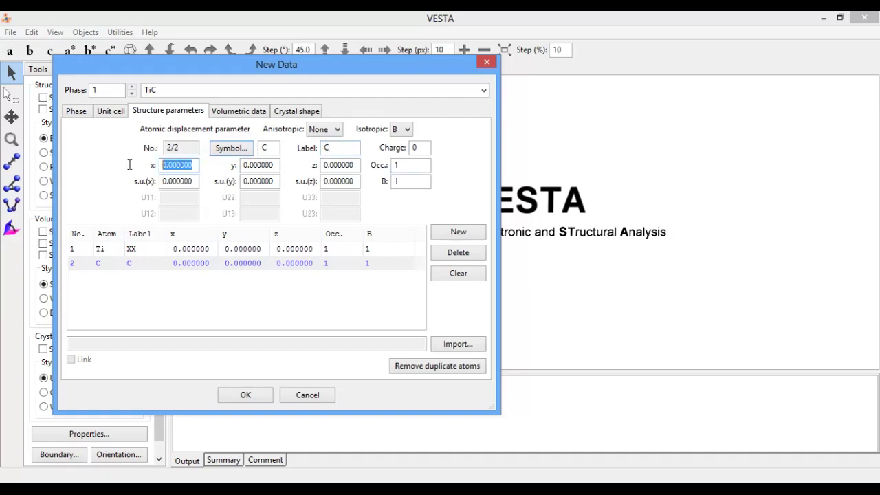
{"action": "type", "text": "0.5"}
{"action": "left_click_drag", "start_coordinate": [279, 165], "coordinate": [243, 167]}
{"action": "type", "text": "0"}
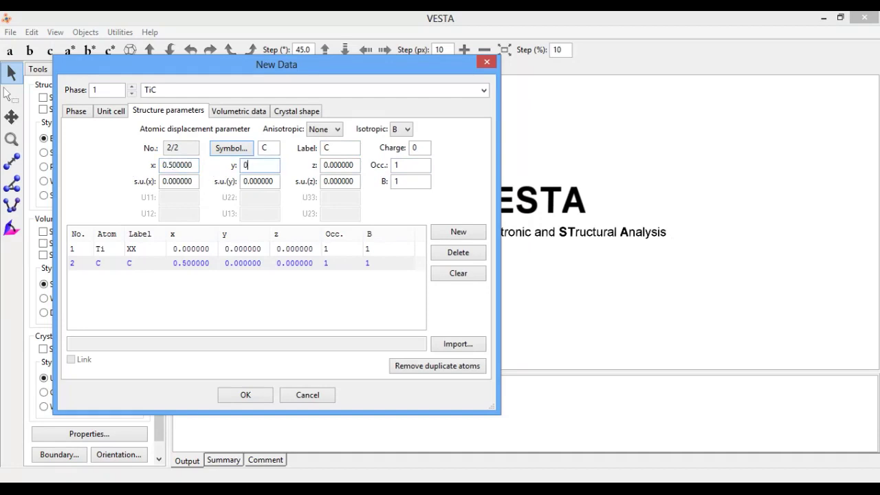
{"action": "type", "text": ".5"}
{"action": "left_click_drag", "start_coordinate": [355, 166], "coordinate": [310, 167]}
{"action": "type", "text": "0"}
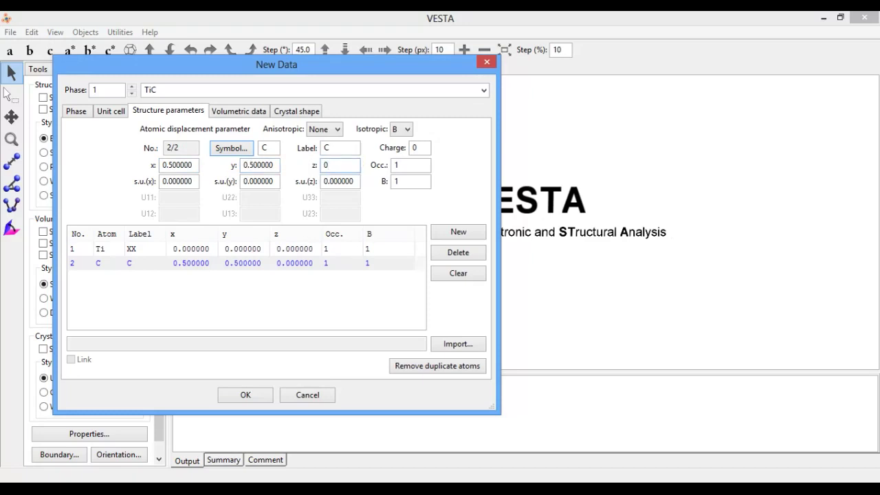
{"action": "type", "text": ".5"}
{"action": "left_click", "coordinate": [300, 305]}
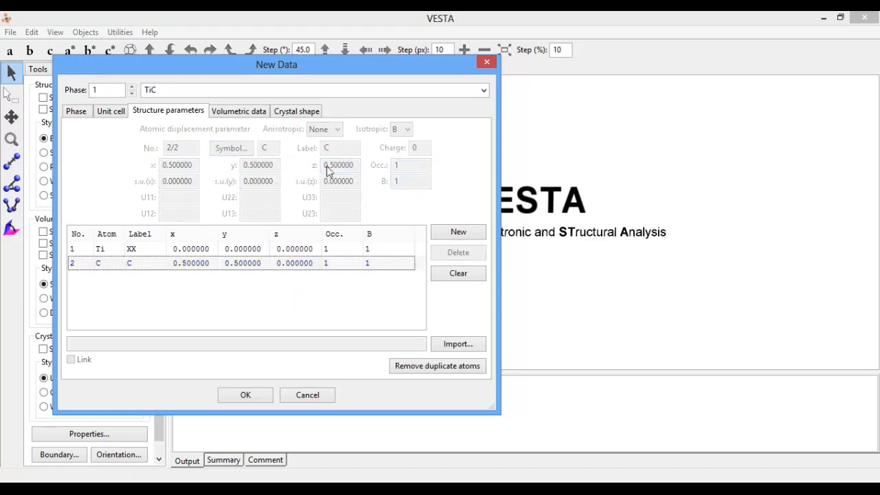
- Correct the carbon's z coordinate to 0.5 and build the TiC structure
{"action": "left_click", "coordinate": [361, 269]}
{"action": "left_click", "coordinate": [353, 165]}
{"action": "left_click_drag", "start_coordinate": [353, 165], "coordinate": [328, 163]}
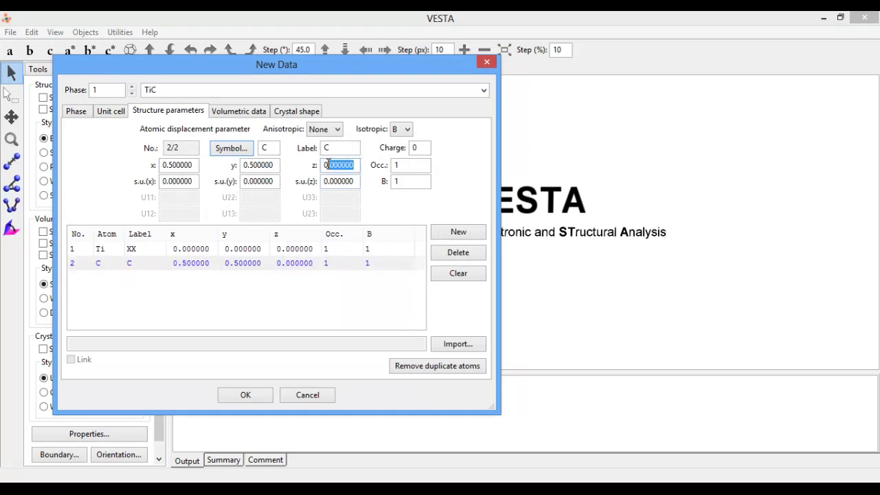
{"action": "type", "text": "5"}
{"action": "left_click", "coordinate": [341, 290]}
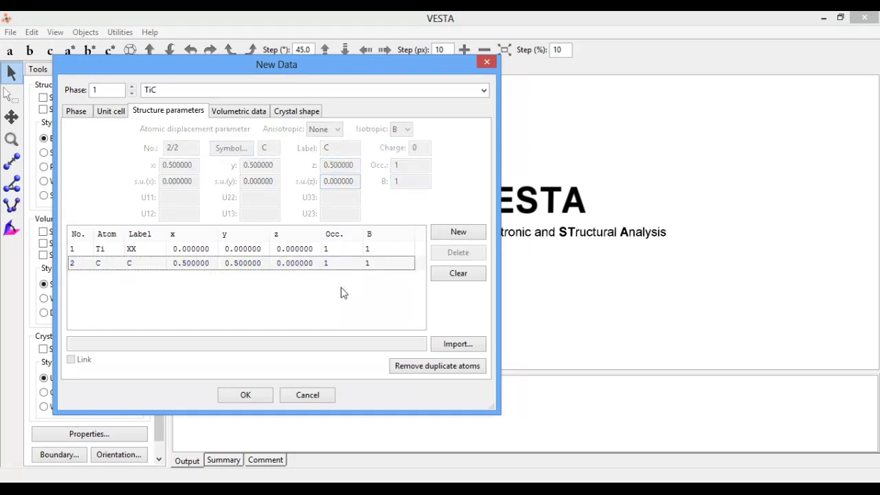
{"action": "left_click", "coordinate": [312, 264]}
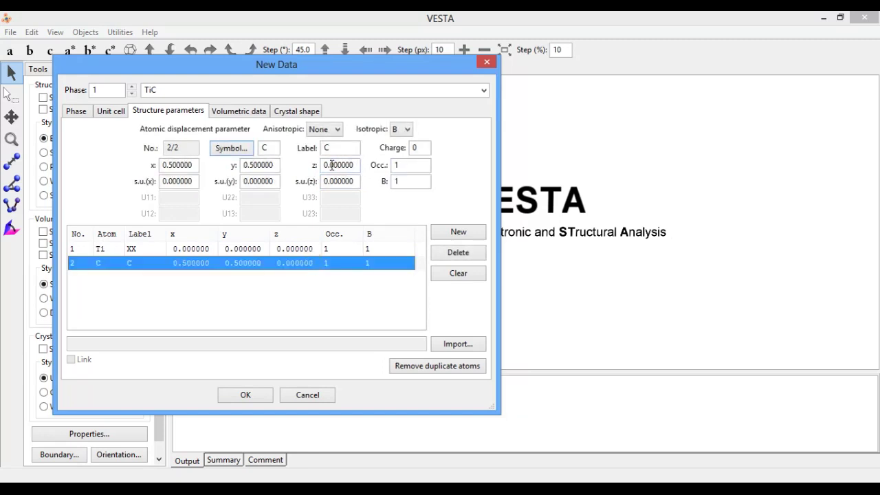
{"action": "left_click_drag", "start_coordinate": [329, 165], "coordinate": [357, 165]}
{"action": "type", "text": "5"}
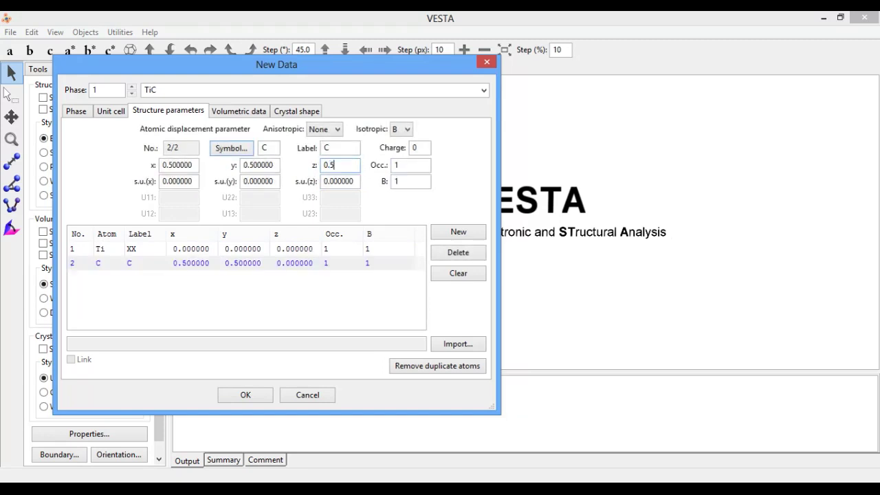
{"action": "key", "text": "Tab"}
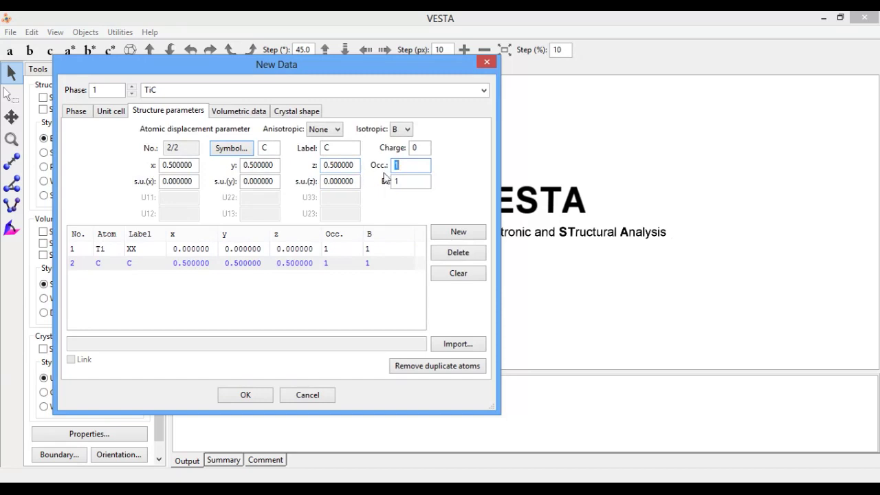
{"action": "left_click", "coordinate": [375, 295]}
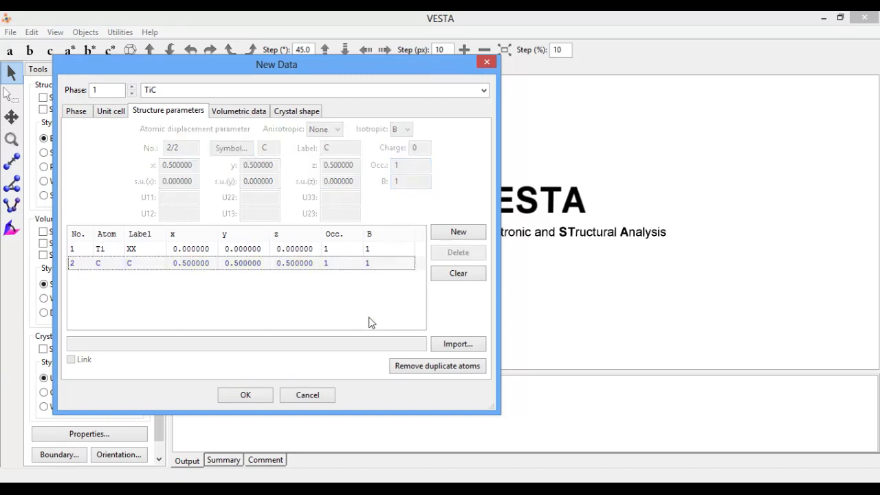
{"action": "left_click", "coordinate": [249, 396]}
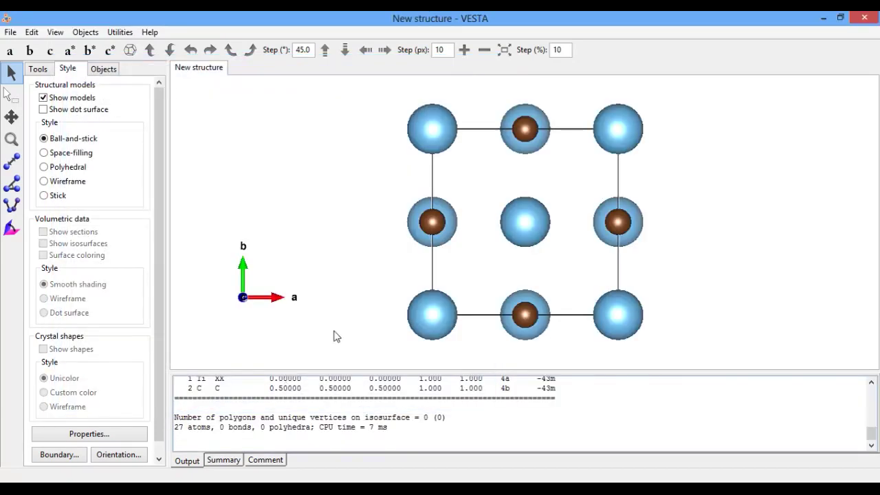
- Rotate the TiC model into an oblique view of the whole unit cell
{"action": "left_click_drag", "start_coordinate": [466, 236], "coordinate": [708, 229]}
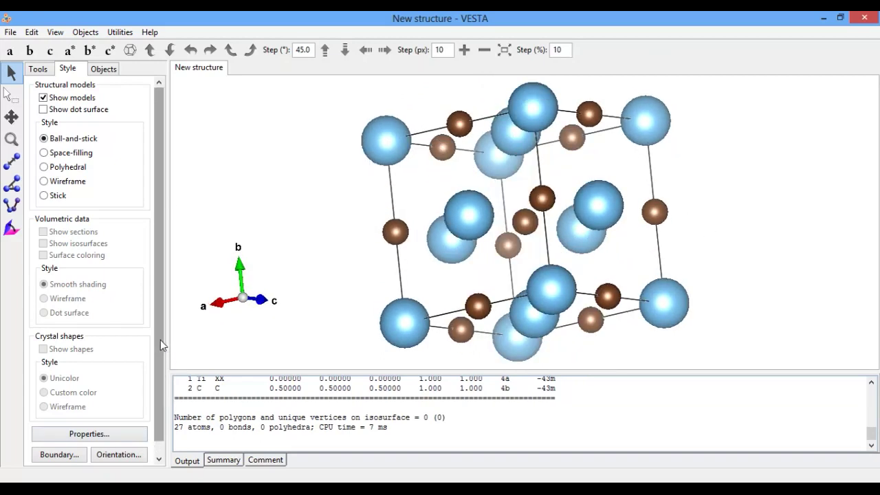
{"action": "left_click_drag", "start_coordinate": [160, 340], "coordinate": [161, 397]}
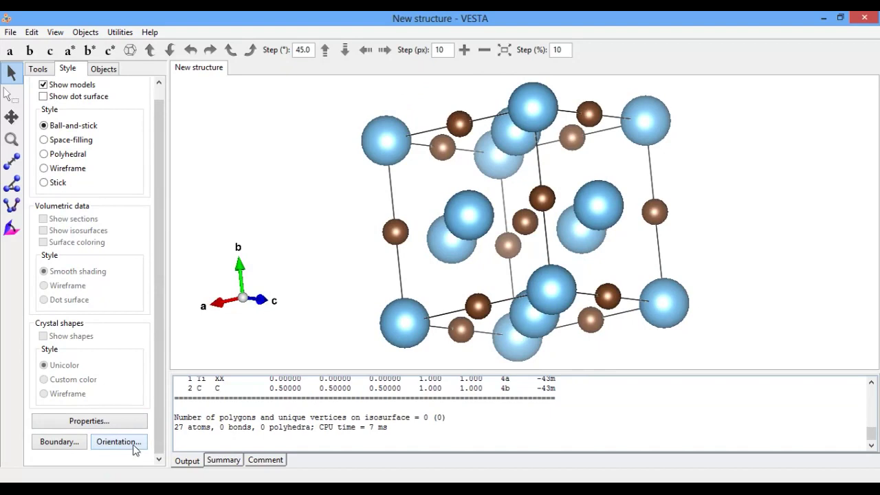
{"action": "left_click", "coordinate": [130, 422]}
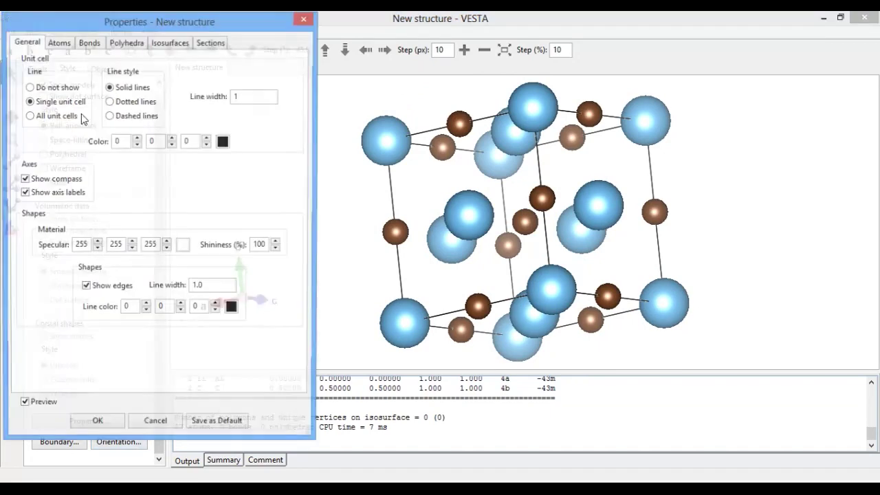
{"action": "key", "text": "Escape"}
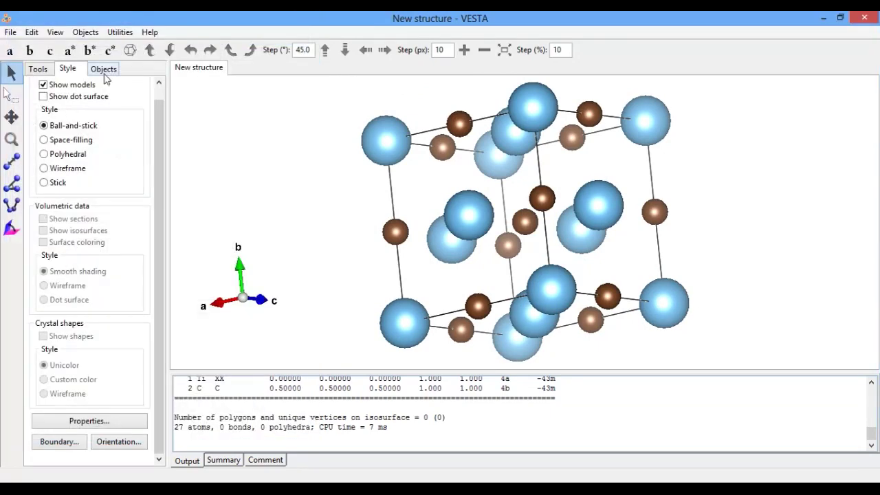
{"action": "left_click", "coordinate": [104, 72]}
- Turn on labels for the Ti and C sites and view the model down the c axis
{"action": "left_click", "coordinate": [133, 257]}
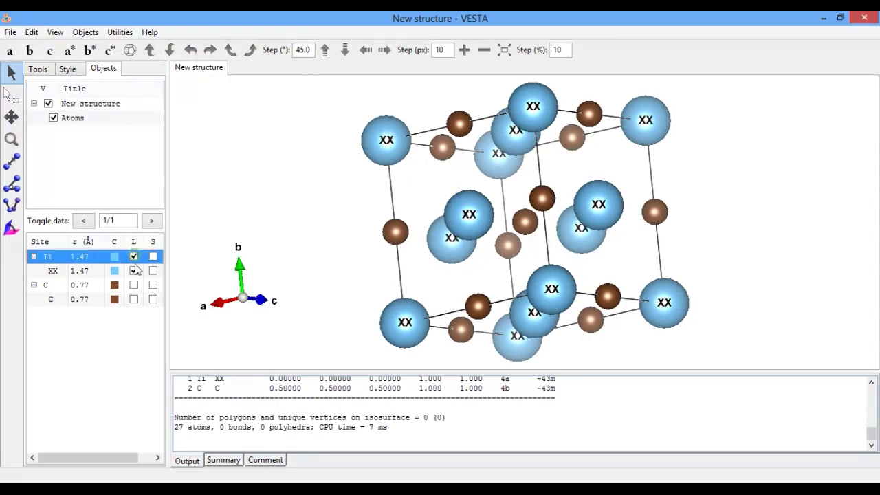
{"action": "left_click", "coordinate": [134, 285]}
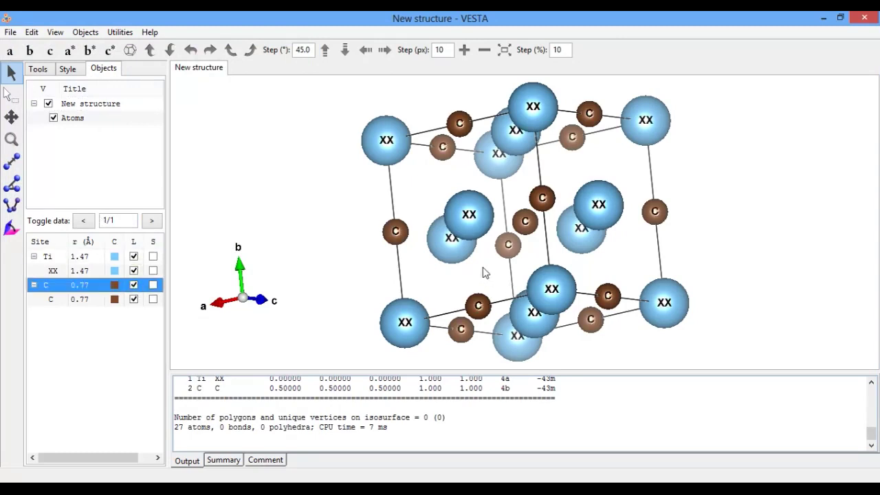
{"action": "left_click_drag", "start_coordinate": [483, 273], "coordinate": [536, 278]}
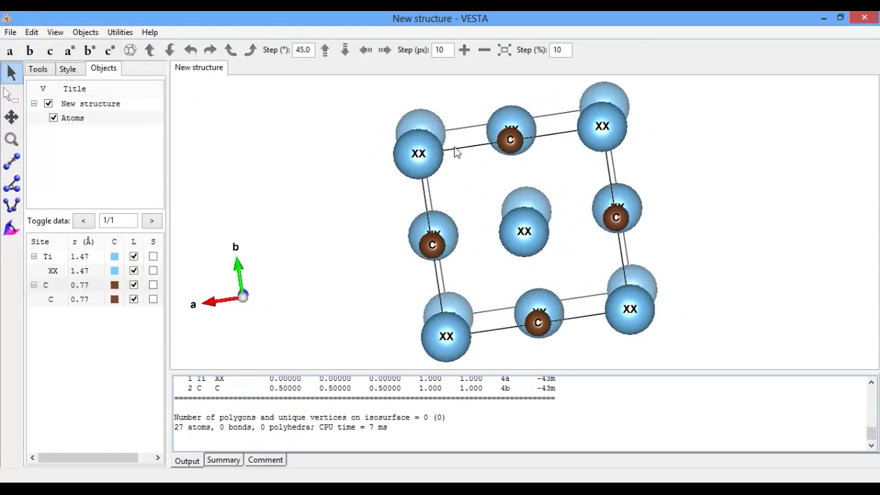
{"action": "left_click", "coordinate": [54, 271]}
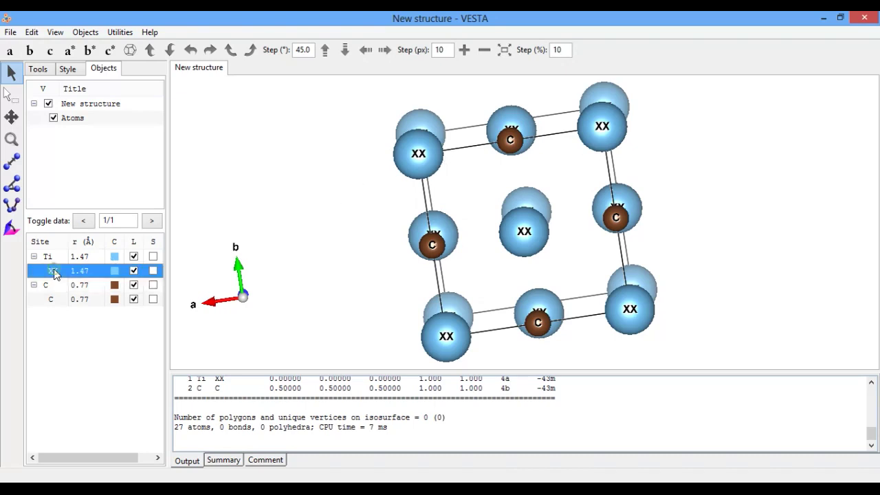
{"action": "left_click", "coordinate": [32, 31]}
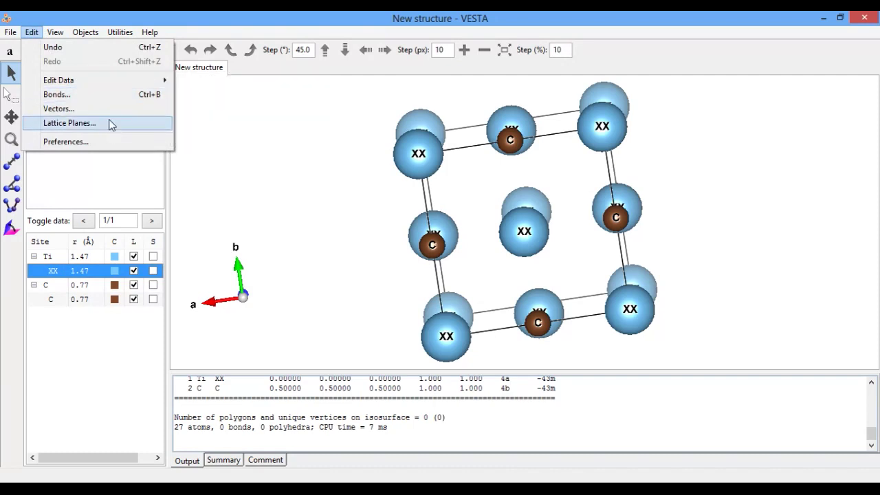
- Relabel site 1 from XX to Ti in the structure parameters and rotate the crystal to check
{"action": "mouse_move", "coordinate": [117, 82]}
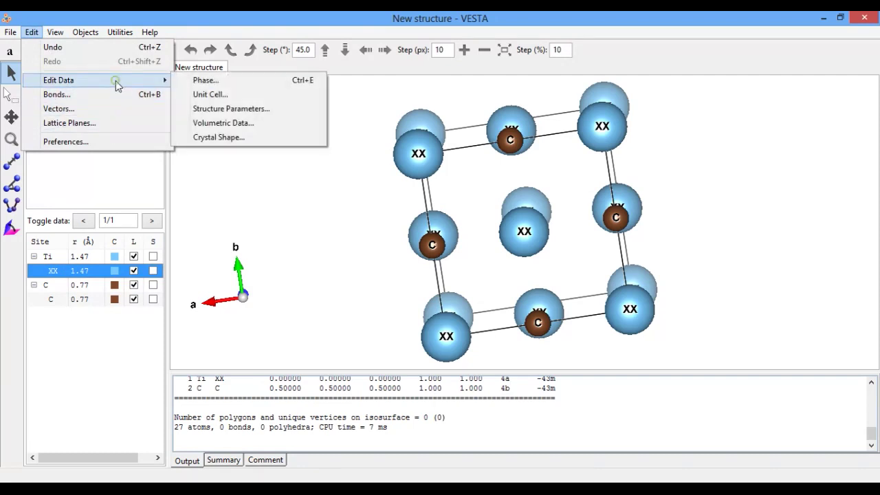
{"action": "left_click", "coordinate": [242, 109]}
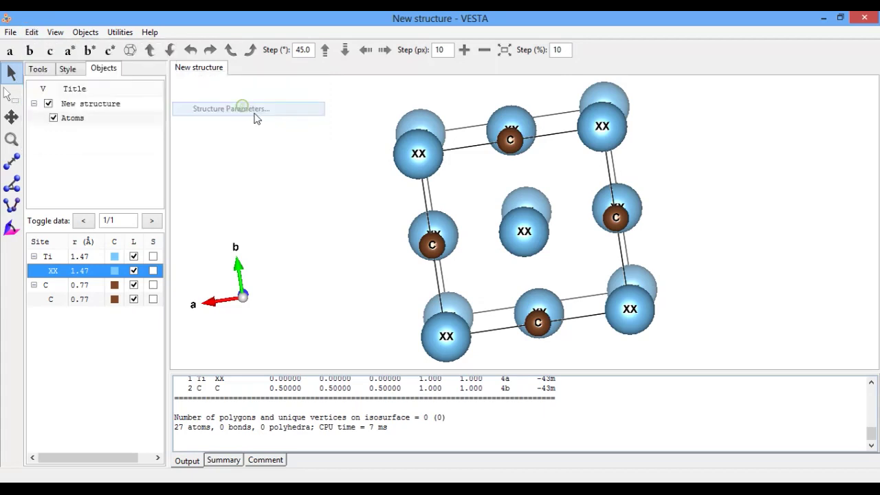
{"action": "left_click", "coordinate": [198, 251]}
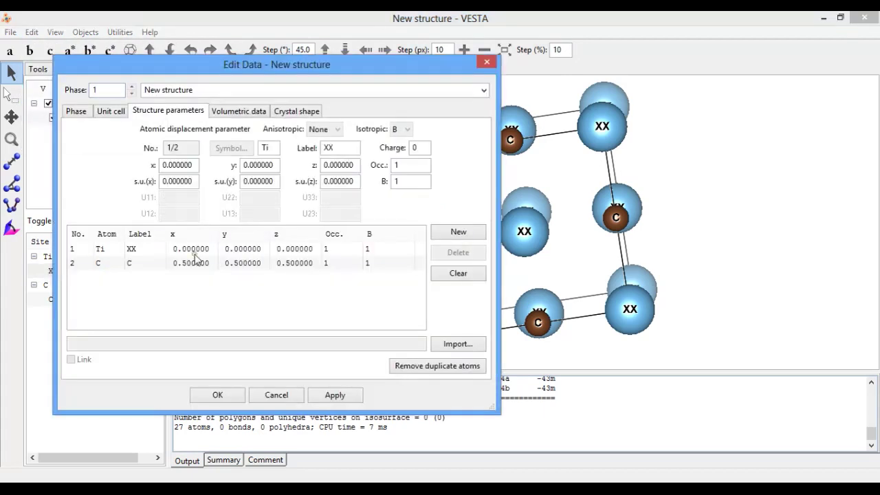
{"action": "double_click", "coordinate": [347, 148]}
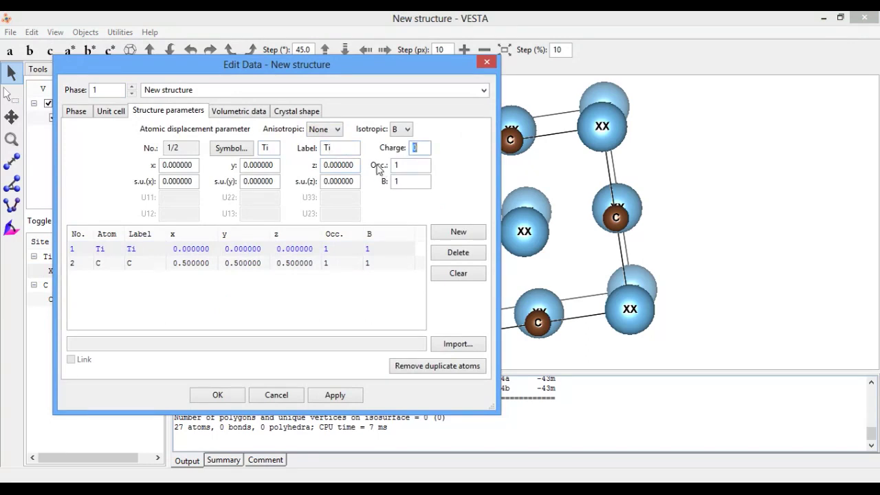
{"action": "left_click", "coordinate": [320, 399]}
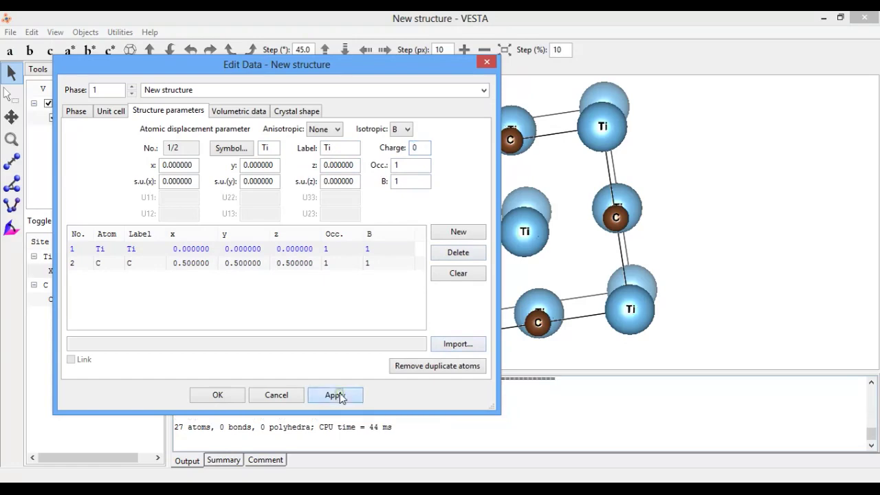
{"action": "left_click", "coordinate": [218, 397]}
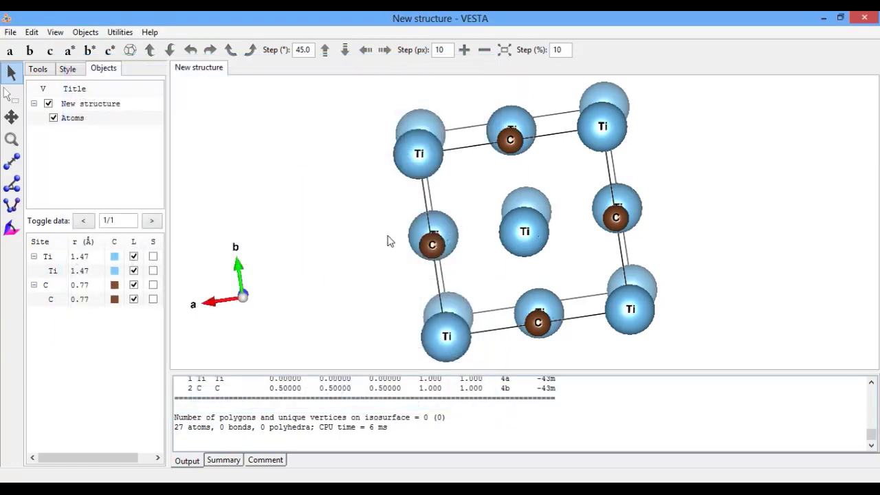
{"action": "left_click_drag", "start_coordinate": [389, 241], "coordinate": [338, 192]}
{"action": "left_click_drag", "start_coordinate": [536, 167], "coordinate": [547, 284]}
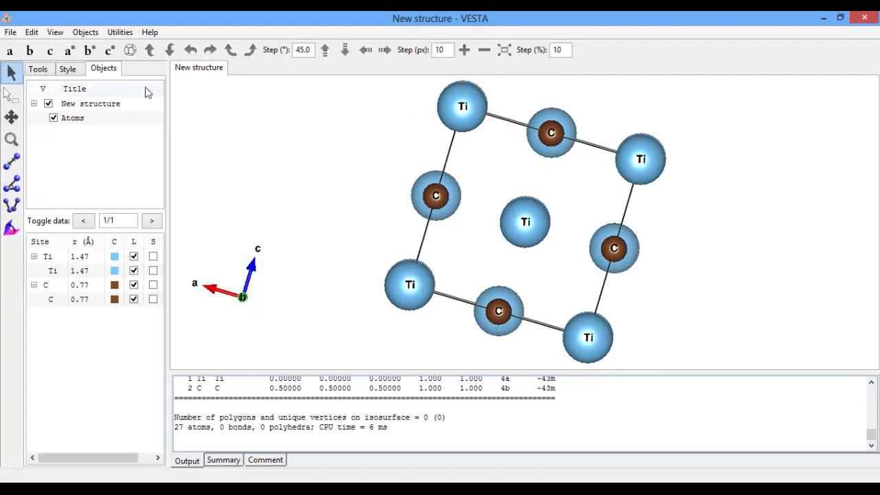
{"action": "left_click", "coordinate": [32, 32]}
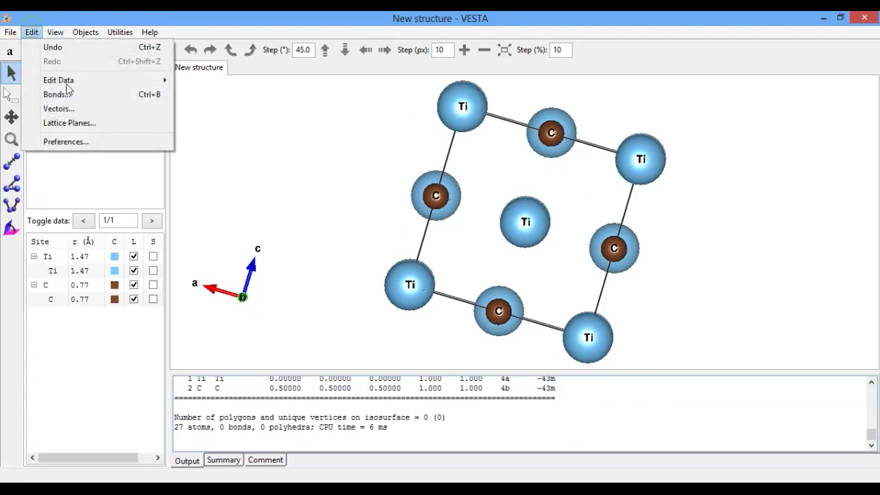
- Add a bond search from Ti to C with a 3 Å maximum length
{"action": "left_click", "coordinate": [116, 96]}
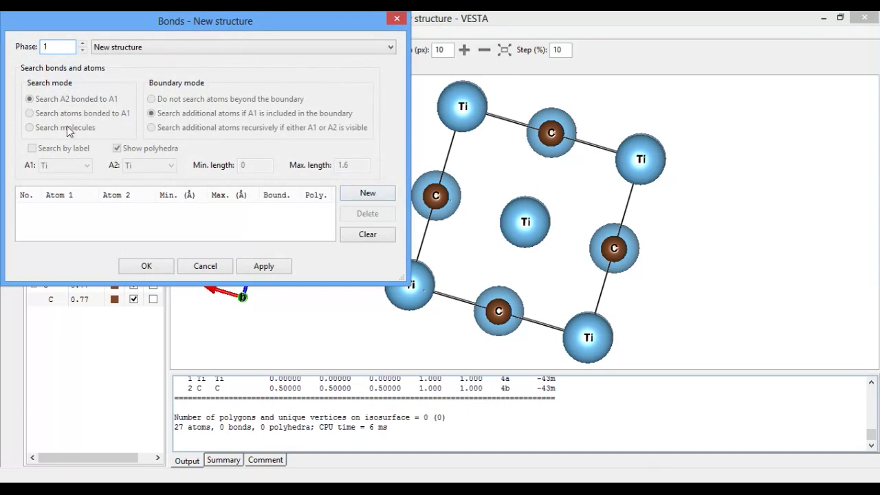
{"action": "left_click", "coordinate": [365, 194]}
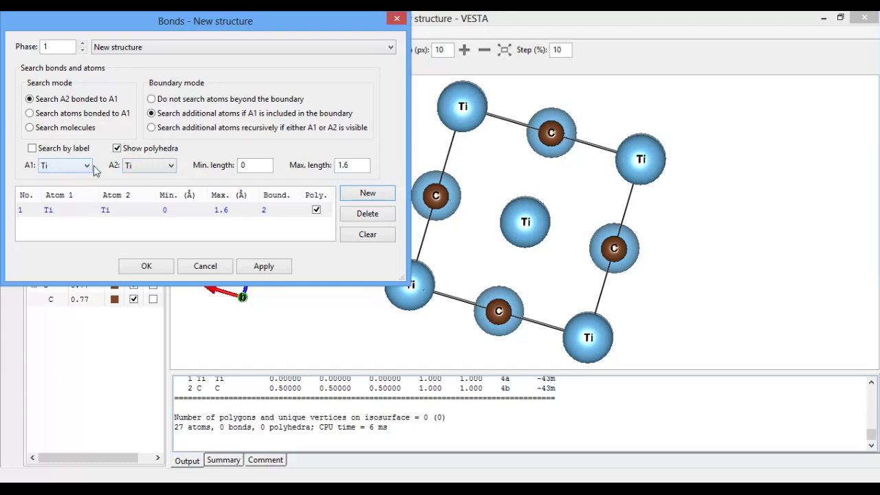
{"action": "left_click", "coordinate": [167, 167]}
{"action": "left_click", "coordinate": [165, 191]}
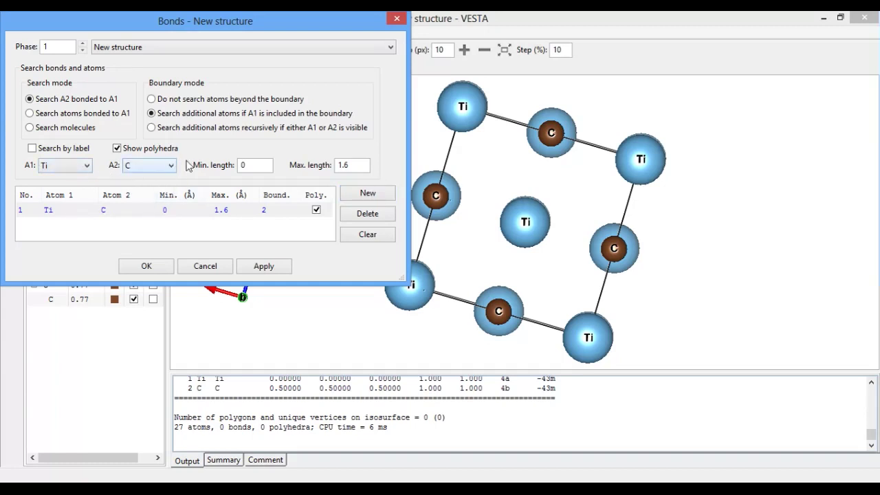
{"action": "double_click", "coordinate": [359, 164]}
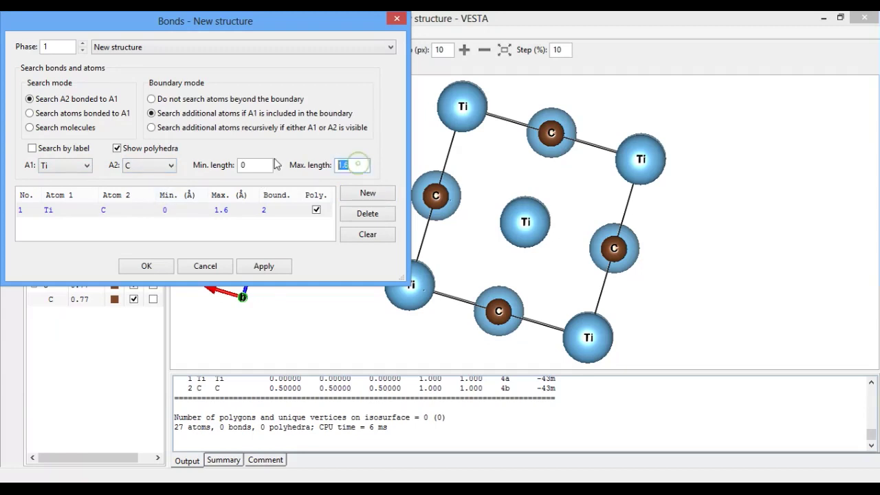
{"action": "left_click", "coordinate": [278, 268]}
{"action": "left_click_drag", "start_coordinate": [576, 229], "coordinate": [568, 221]}
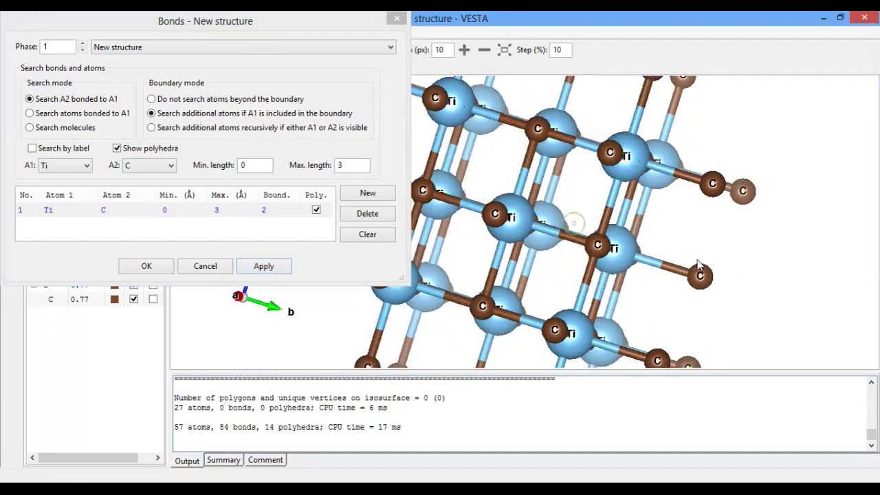
- Shift the bonded TiC model down, zoom out, and rotate it so c faces the viewer
{"action": "left_click", "coordinate": [146, 266]}
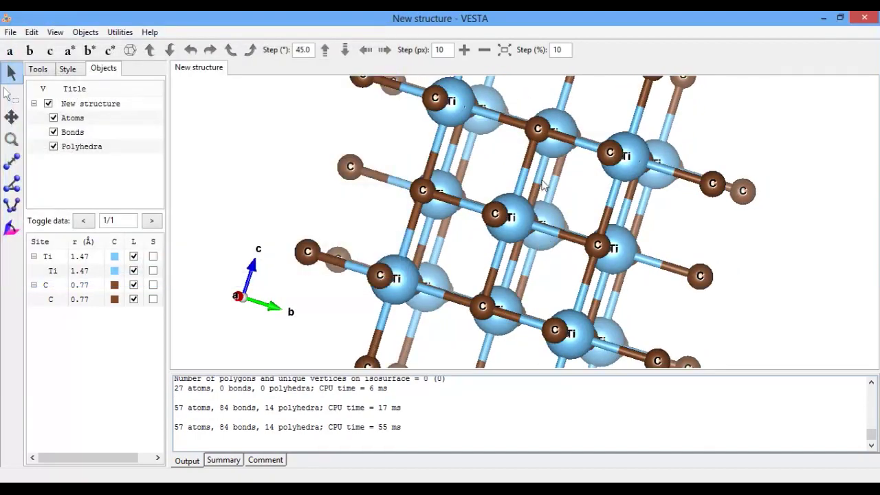
{"action": "left_click_drag", "start_coordinate": [385, 295], "coordinate": [486, 321]}
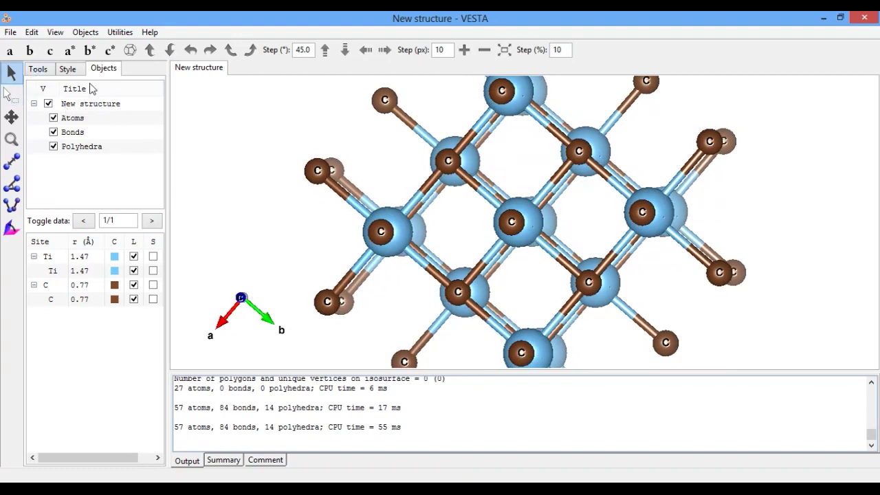
{"action": "left_click", "coordinate": [11, 117]}
{"action": "left_click_drag", "start_coordinate": [305, 128], "coordinate": [307, 163]}
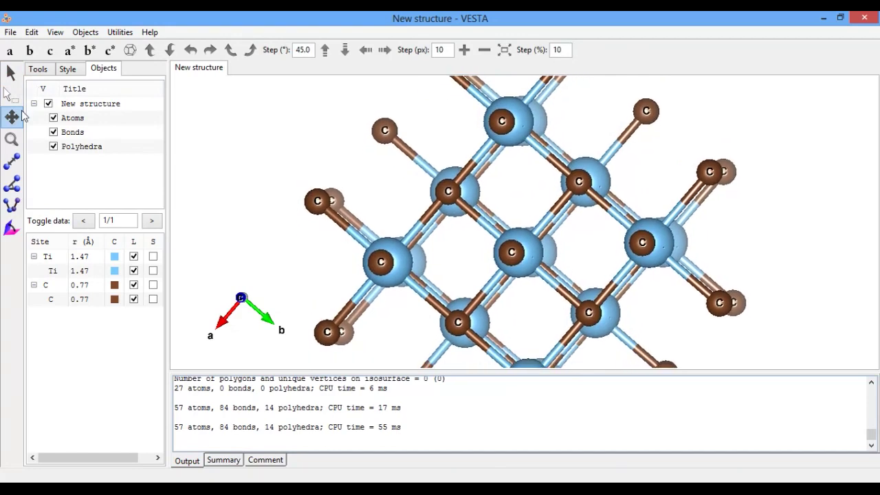
{"action": "left_click", "coordinate": [11, 94]}
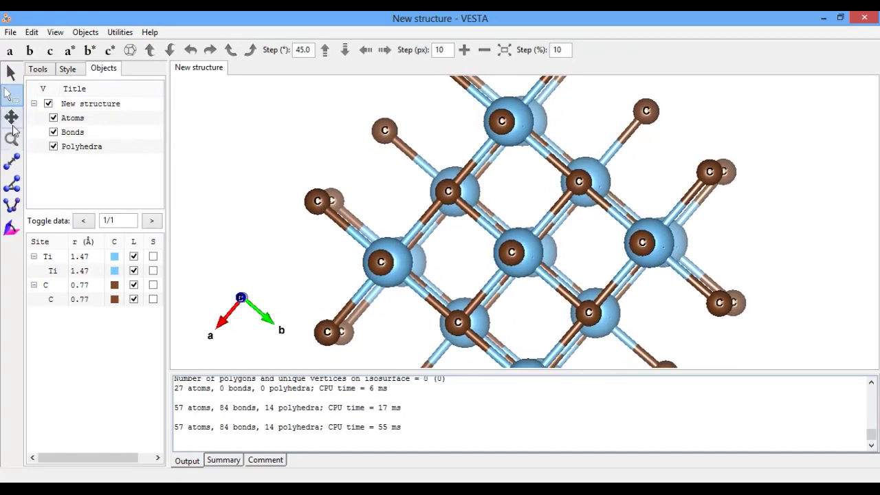
{"action": "left_click", "coordinate": [11, 139]}
{"action": "left_click_drag", "start_coordinate": [263, 143], "coordinate": [276, 241]}
{"action": "left_click", "coordinate": [10, 71]}
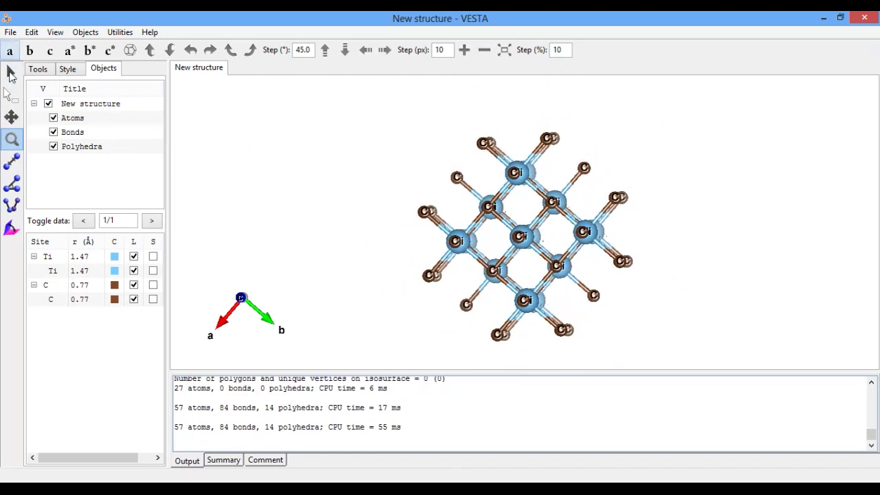
{"action": "left_click_drag", "start_coordinate": [348, 163], "coordinate": [433, 275]}
{"action": "left_click_drag", "start_coordinate": [532, 192], "coordinate": [539, 269]}
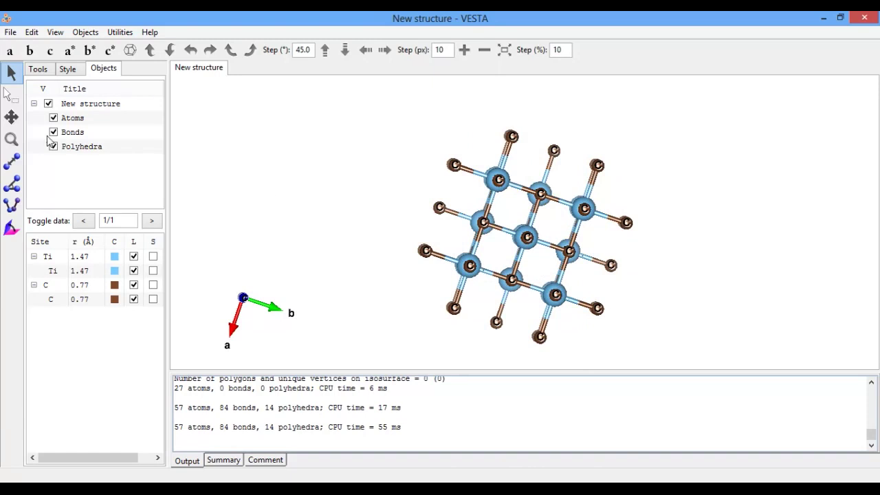
{"action": "left_click", "coordinate": [11, 95]}
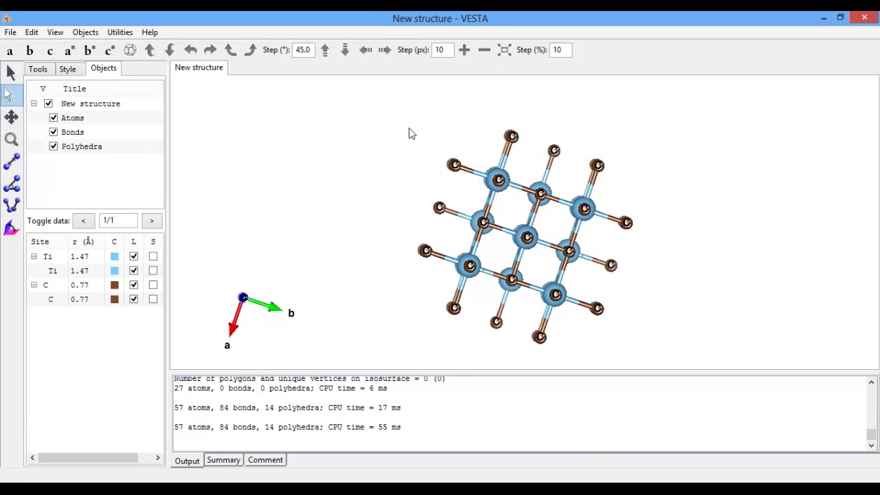
- Delete the three left-edge carbon atoms, two dangling bonds and the bottom carbon row
{"action": "left_click_drag", "start_coordinate": [406, 120], "coordinate": [454, 246]}
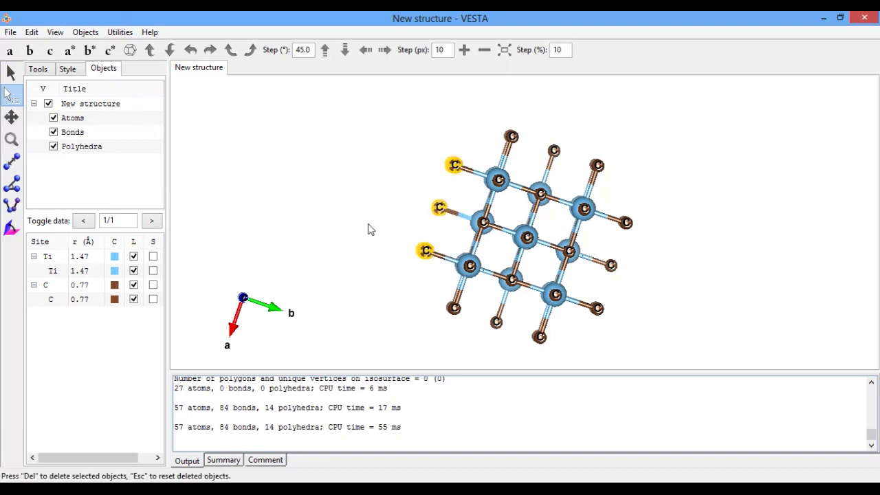
{"action": "key", "text": "Delete"}
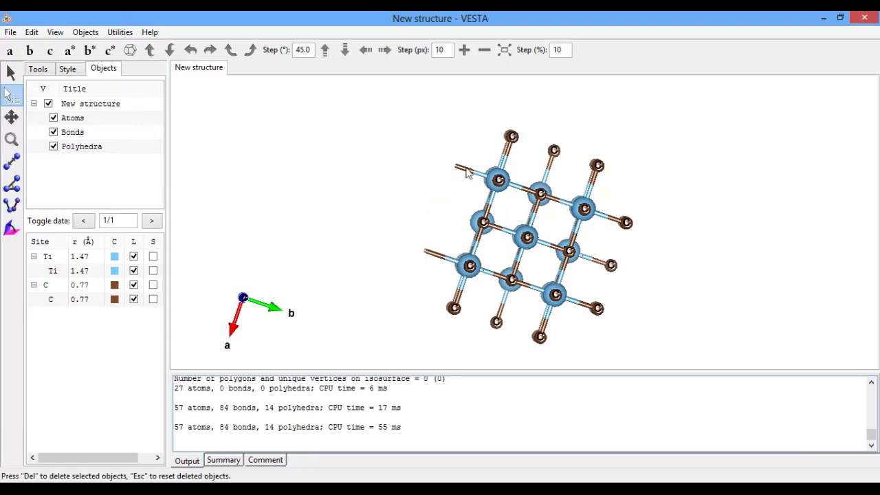
{"action": "left_click_drag", "start_coordinate": [434, 136], "coordinate": [467, 192]}
{"action": "left_click_drag", "start_coordinate": [387, 241], "coordinate": [442, 281]}
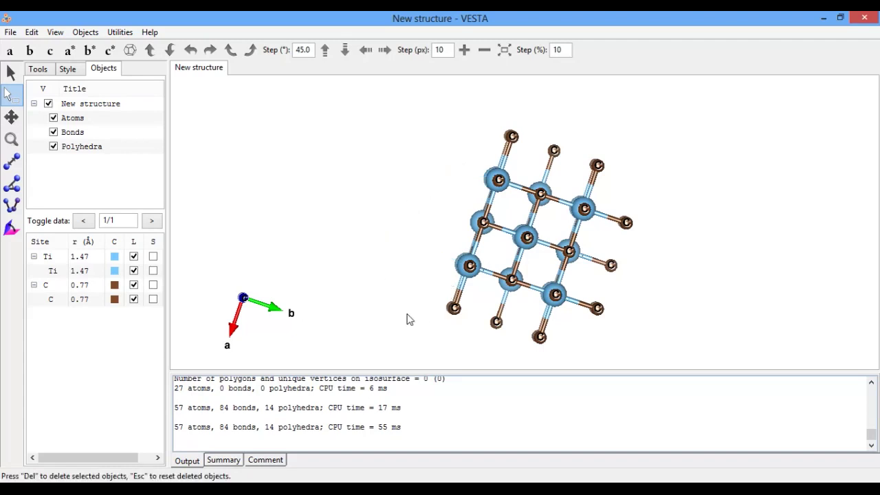
{"action": "left_click_drag", "start_coordinate": [409, 305], "coordinate": [542, 369]}
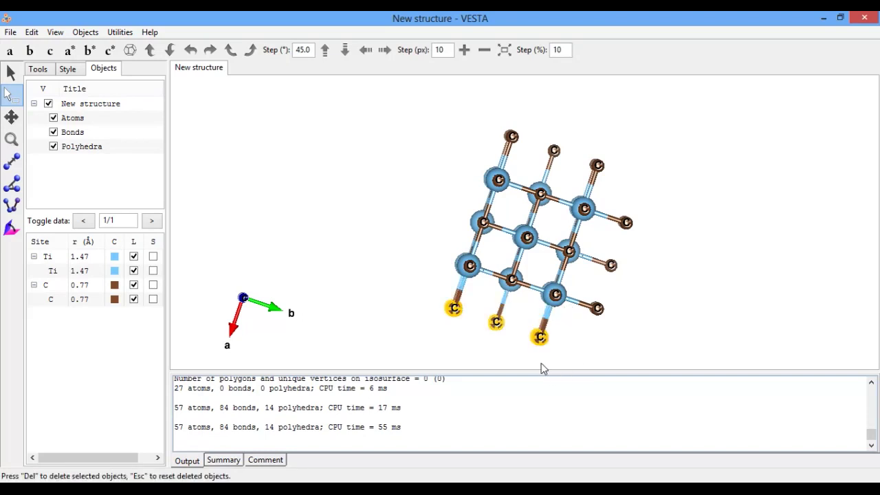
{"action": "key", "text": "Delete"}
- Delete the three right-side and three top carbon atoms plus the leftover top-right bond
{"action": "left_click_drag", "start_coordinate": [657, 187], "coordinate": [599, 354]}
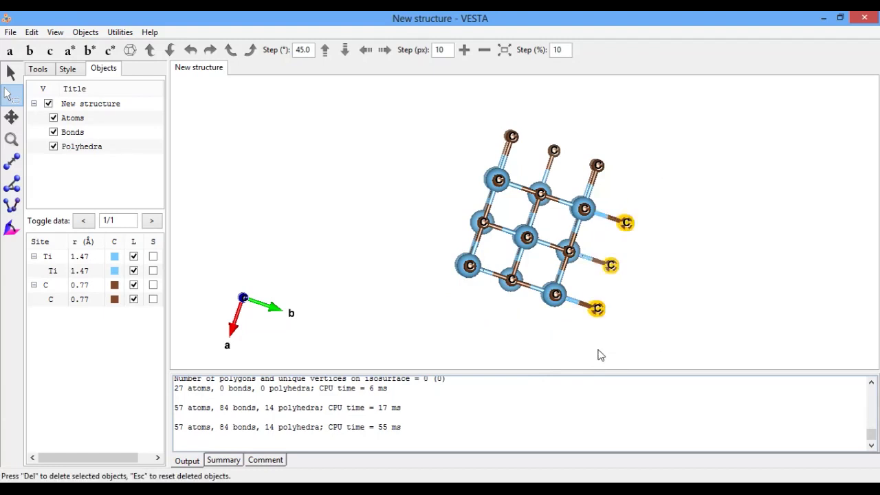
{"action": "key", "text": "Delete"}
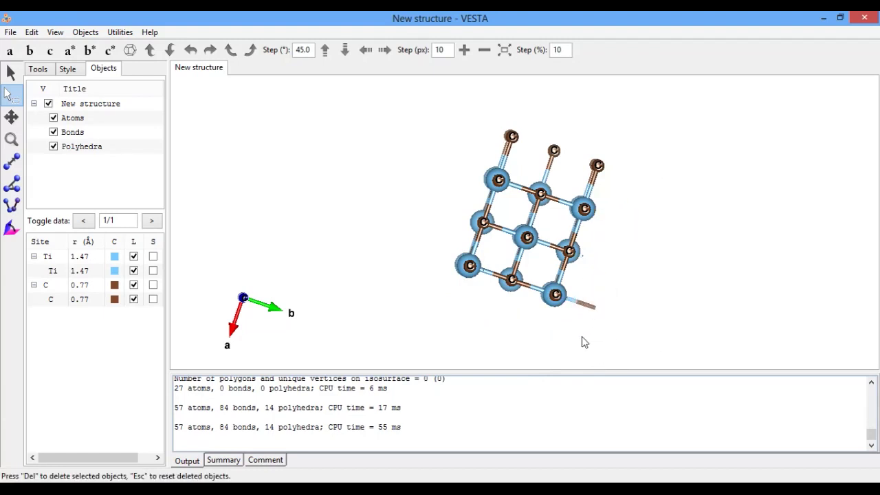
{"action": "left_click_drag", "start_coordinate": [479, 110], "coordinate": [639, 166]}
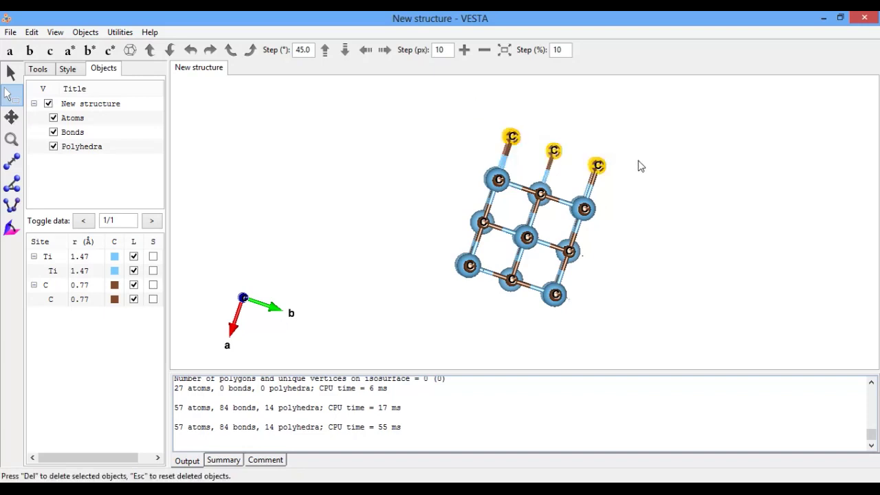
{"action": "key", "text": "Delete"}
{"action": "left_click_drag", "start_coordinate": [578, 138], "coordinate": [618, 189]}
{"action": "key", "text": "Delete"}
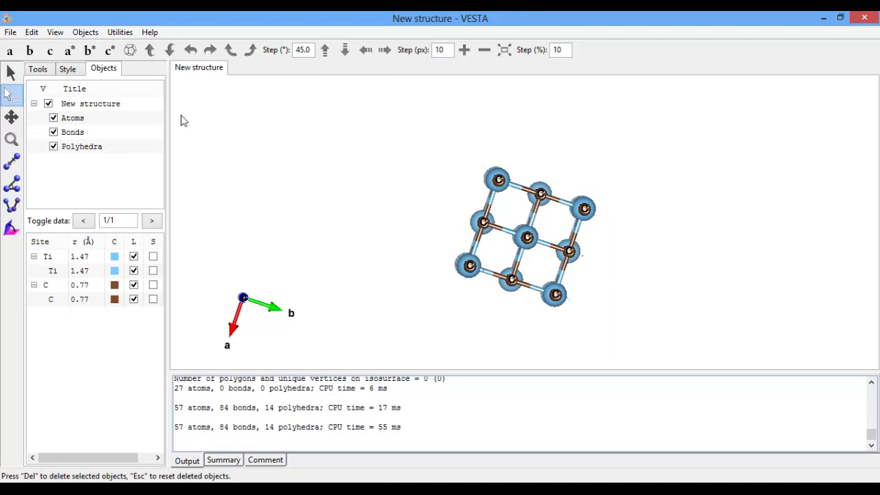
- Reorient the cell with b up and a toward the viewer, then delete the three left carbons
{"action": "left_click", "coordinate": [11, 72]}
{"action": "left_click_drag", "start_coordinate": [408, 192], "coordinate": [474, 221]}
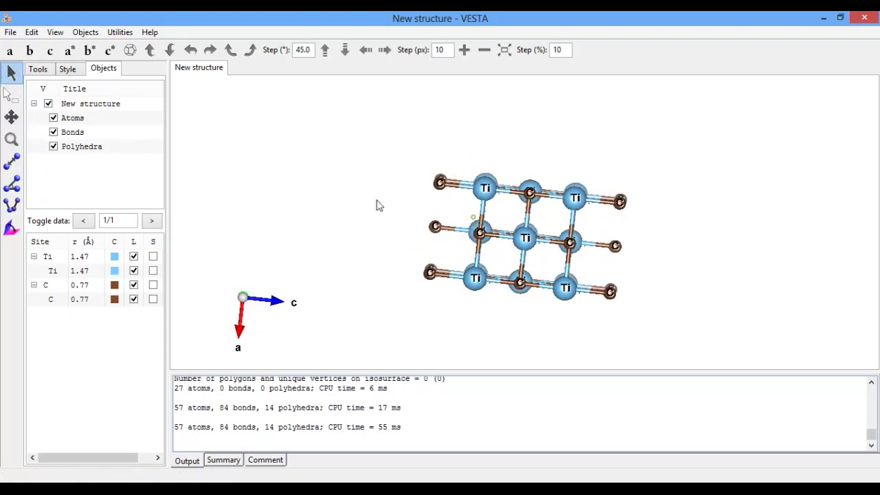
{"action": "left_click_drag", "start_coordinate": [376, 205], "coordinate": [232, 159]}
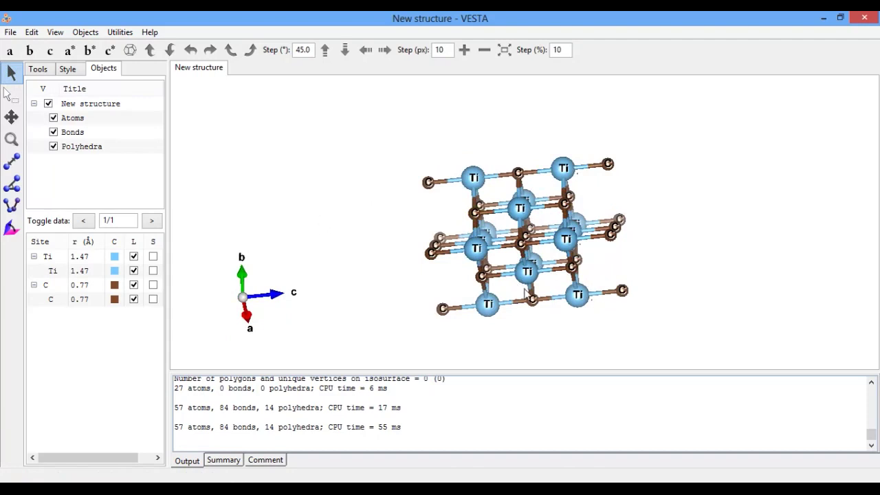
{"action": "left_click_drag", "start_coordinate": [529, 298], "coordinate": [590, 281]}
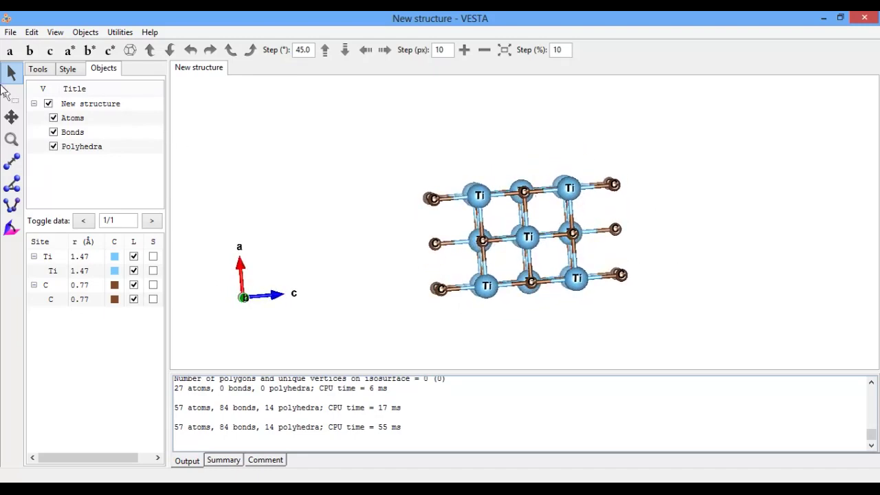
{"action": "left_click", "coordinate": [11, 94]}
{"action": "left_click_drag", "start_coordinate": [355, 172], "coordinate": [452, 317]}
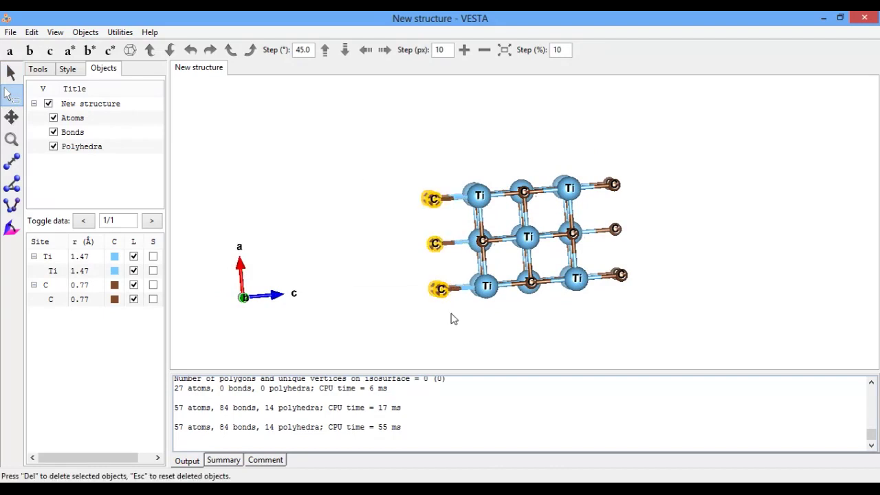
{"action": "key", "text": "Delete"}
- Delete the right column of extra carbon atoms and rotate to check the cube
{"action": "left_click_drag", "start_coordinate": [608, 143], "coordinate": [639, 302]}
{"action": "key", "text": "Delete"}
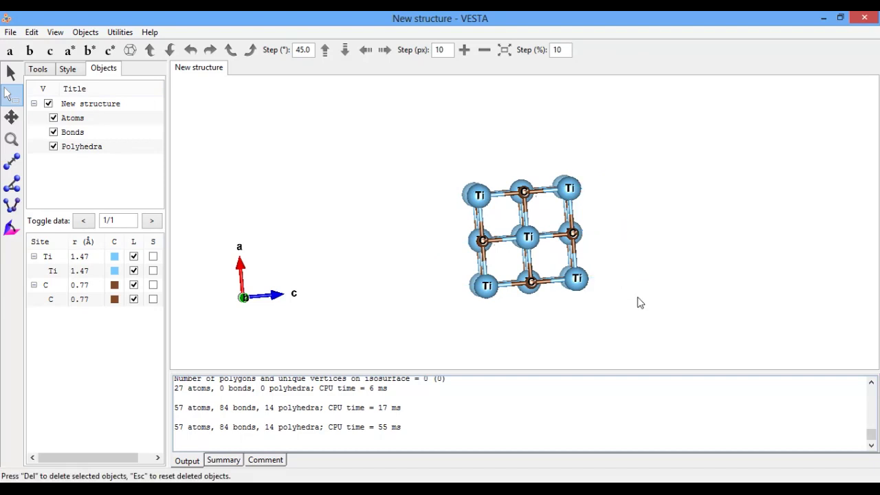
{"action": "mouse_move", "coordinate": [548, 262]}
{"action": "left_mouse_down"}
{"action": "mouse_move", "coordinate": [463, 231]}
{"action": "mouse_move", "coordinate": [554, 266]}
{"action": "left_mouse_up"}
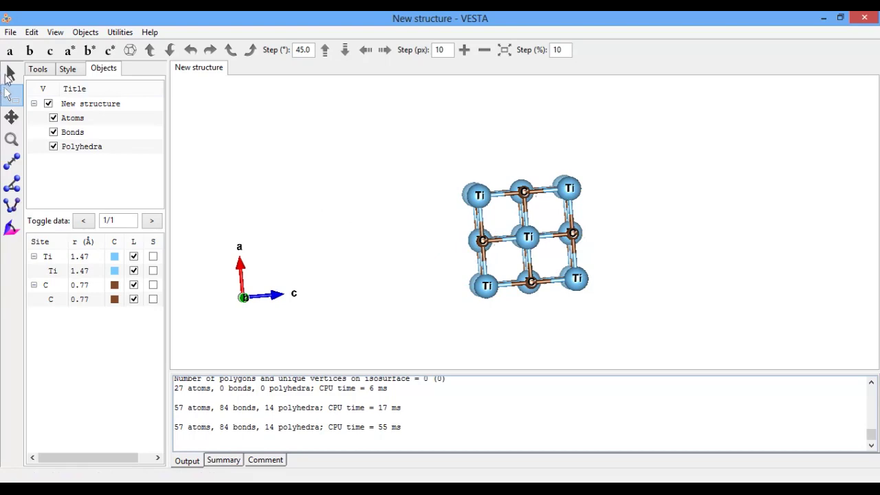
{"action": "left_click", "coordinate": [10, 75]}
{"action": "left_click_drag", "start_coordinate": [412, 191], "coordinate": [445, 162]}
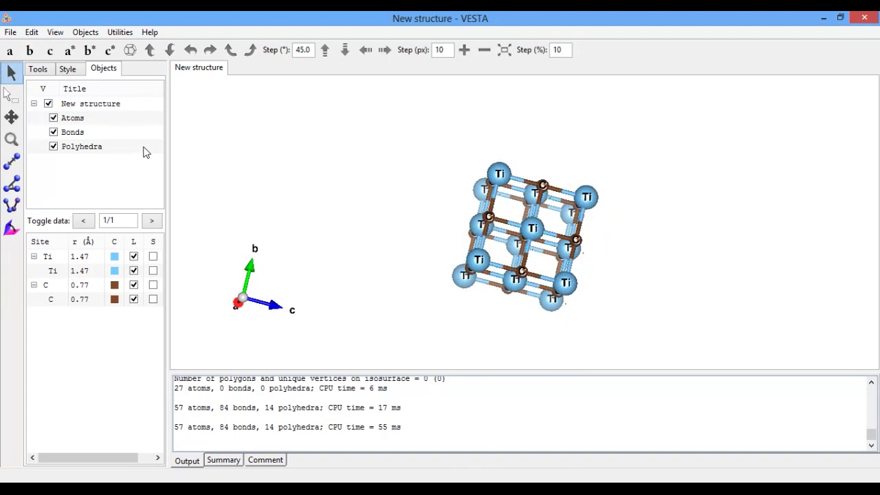
- Preview the TiC cell as space-filling, polyhedral and wireframe styles
{"action": "left_click", "coordinate": [71, 69]}
{"action": "left_click", "coordinate": [45, 140]}
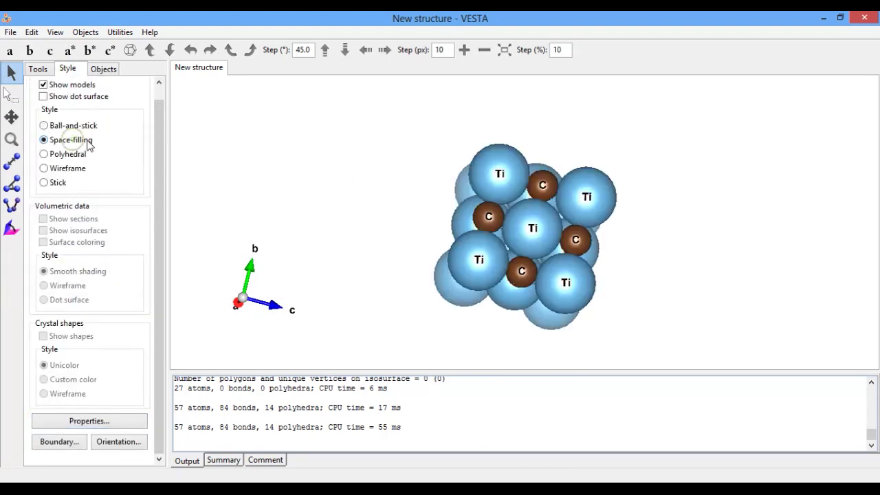
{"action": "left_click", "coordinate": [69, 154]}
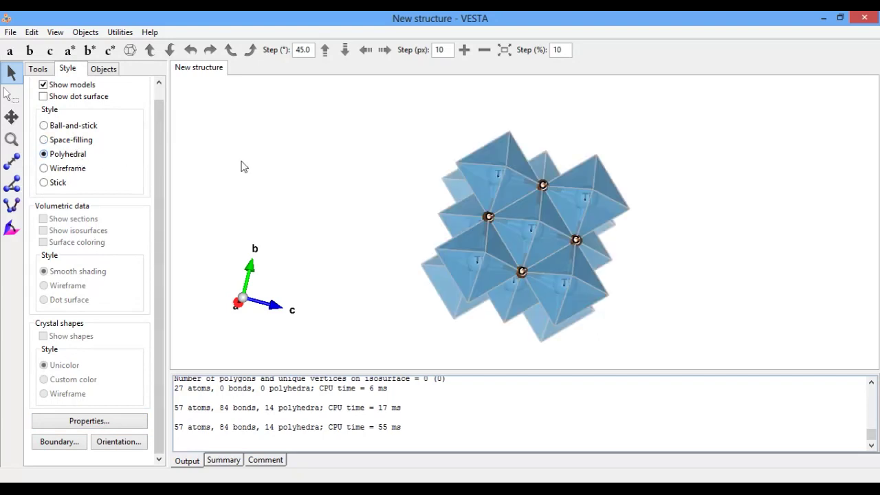
{"action": "left_click", "coordinate": [68, 169]}
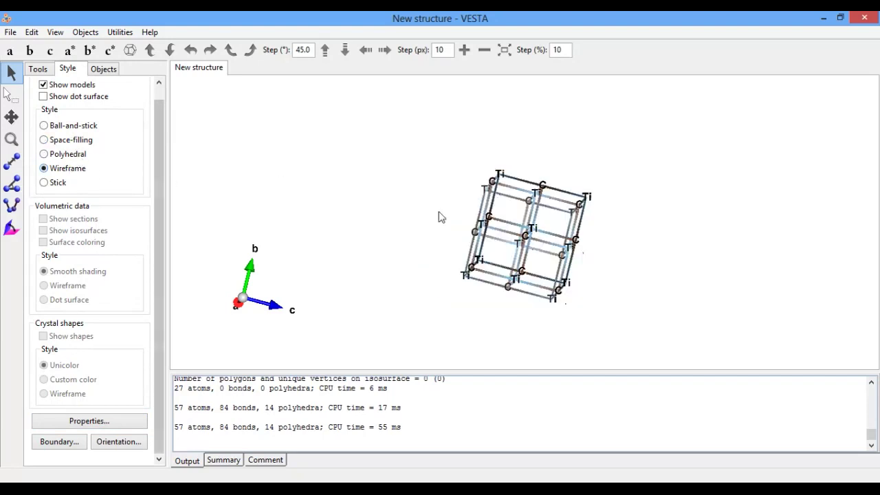
{"action": "left_click_drag", "start_coordinate": [479, 233], "coordinate": [528, 251]}
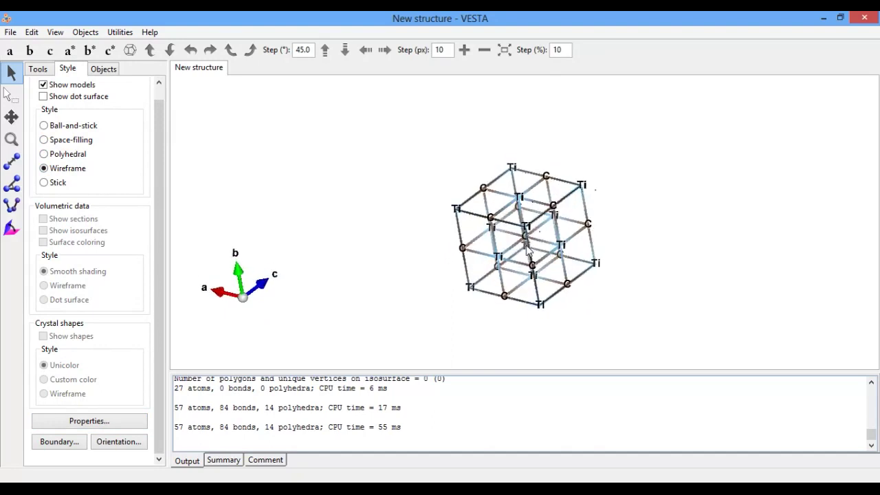
- Try the stick style, then return the TiC cell to ball-and-stick
{"action": "left_click", "coordinate": [46, 182]}
{"action": "left_click_drag", "start_coordinate": [436, 206], "coordinate": [445, 291]}
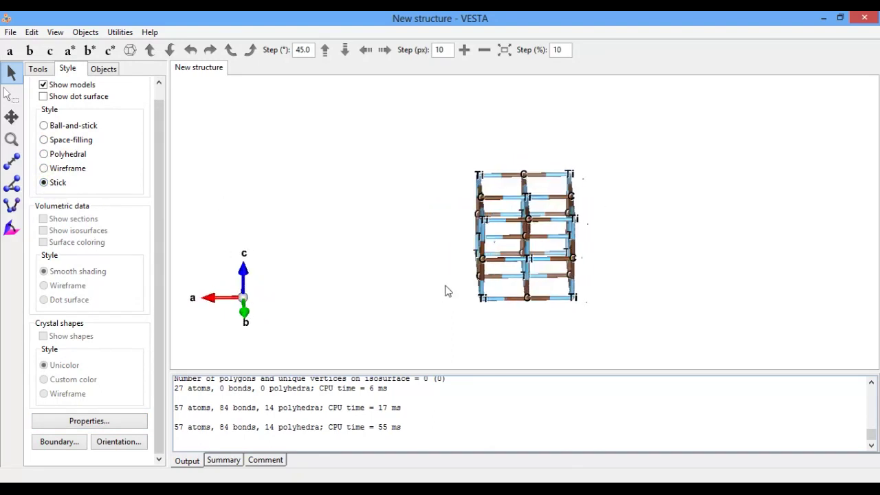
{"action": "left_click", "coordinate": [66, 128]}
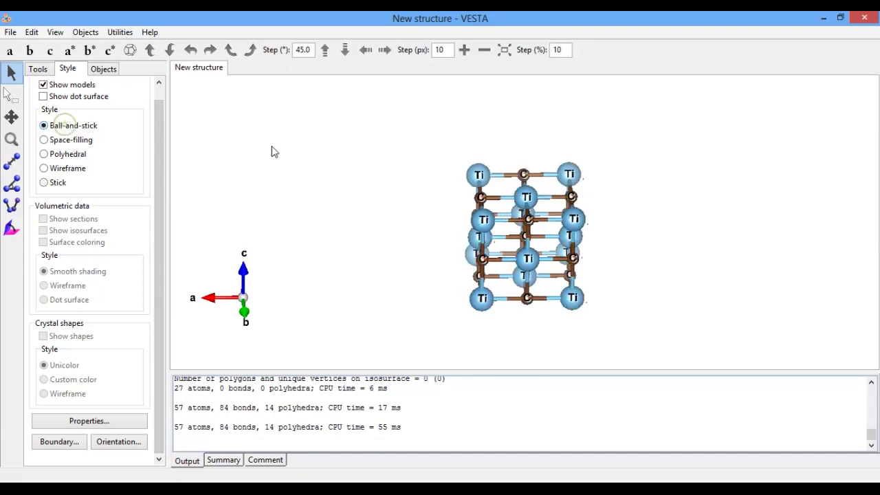
{"action": "left_click_drag", "start_coordinate": [576, 201], "coordinate": [503, 237]}
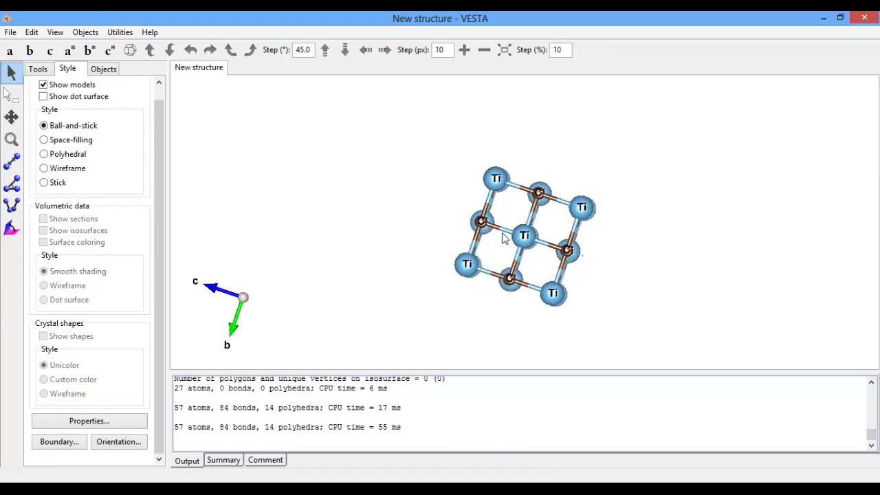
- Turn on dotted surfaces around every Ti and C atom and rotate to inspect them
{"action": "left_click", "coordinate": [76, 98]}
{"action": "left_click_drag", "start_coordinate": [429, 229], "coordinate": [413, 266]}
{"action": "left_click_drag", "start_coordinate": [159, 222], "coordinate": [159, 171]}
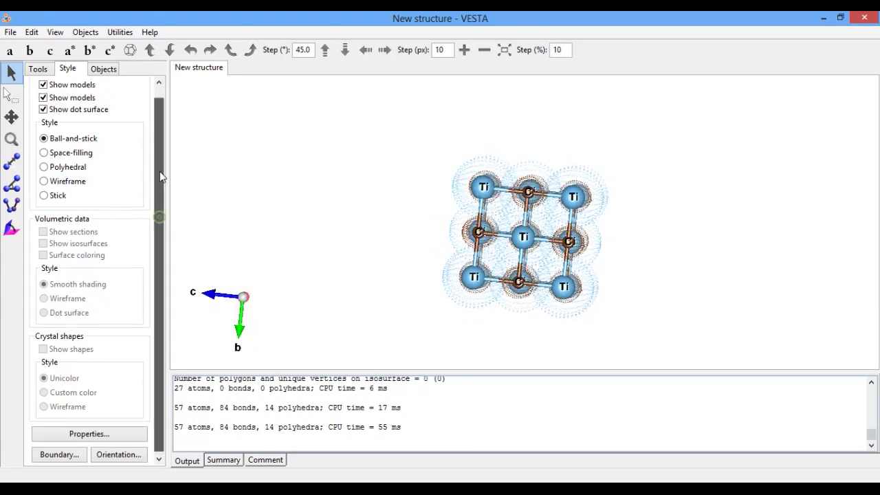
- Show the object tree and rotation orientation options, then open the Utilities menu
{"action": "left_click", "coordinate": [97, 70]}
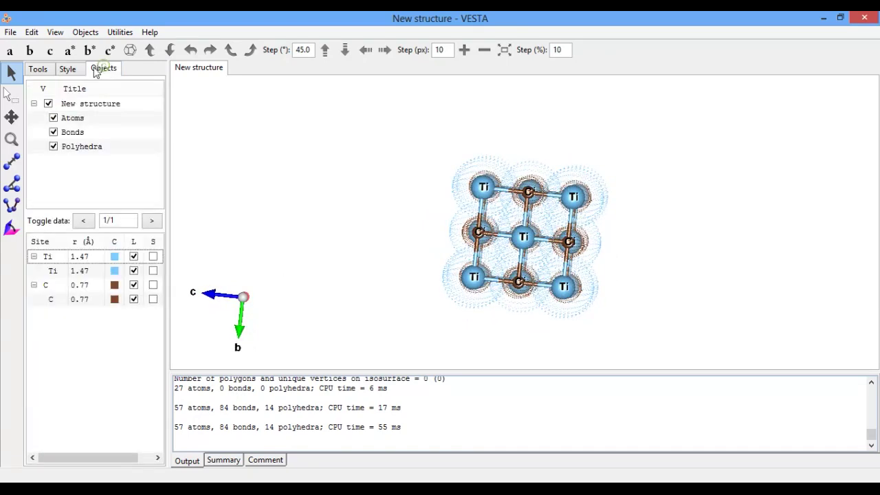
{"action": "left_click", "coordinate": [37, 70]}
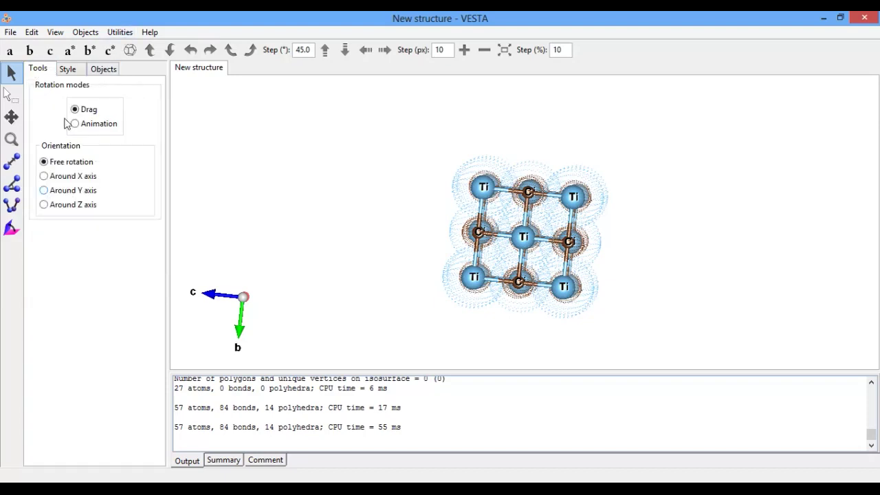
{"action": "left_click", "coordinate": [119, 32]}
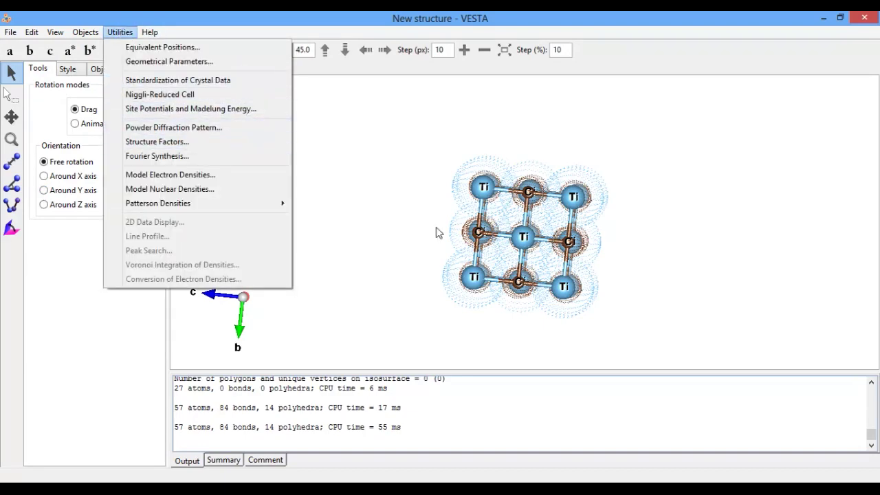
- Calculate the TiC powder X-ray diffraction pattern after checking the wavelength conditions
{"action": "left_click_drag", "start_coordinate": [438, 232], "coordinate": [177, 96]}
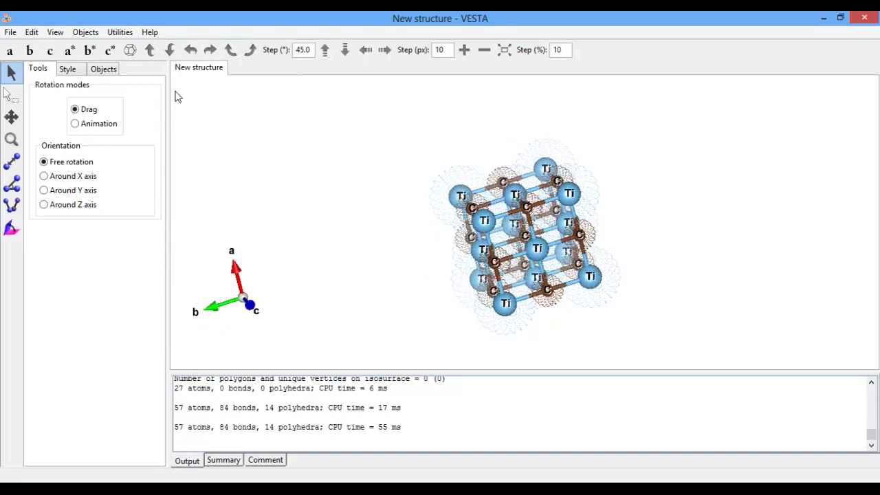
{"action": "left_click", "coordinate": [120, 33]}
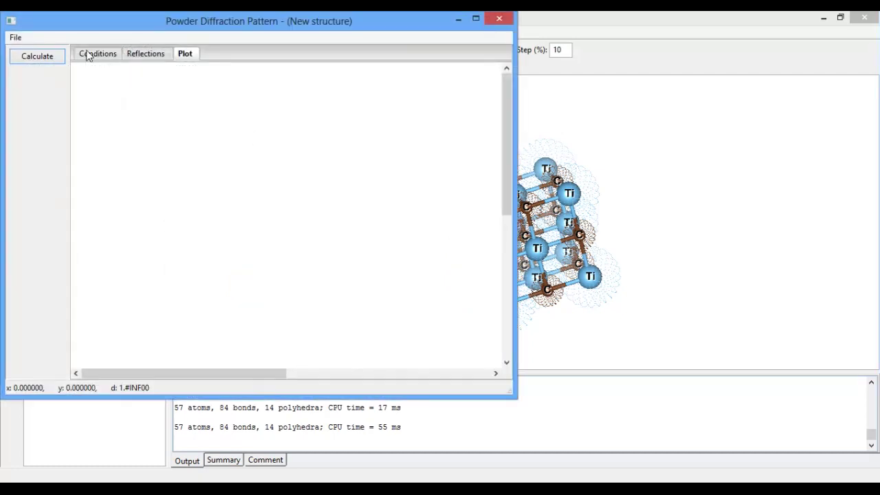
{"action": "left_click", "coordinate": [95, 55]}
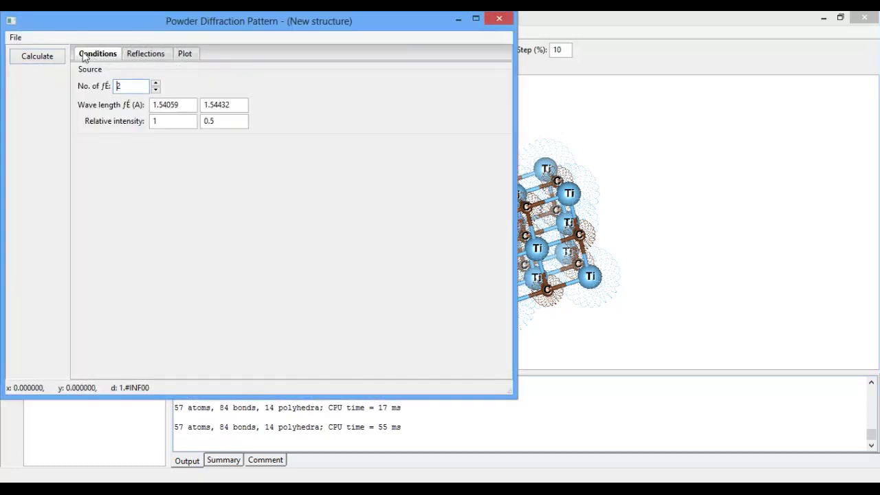
{"action": "left_click_drag", "start_coordinate": [185, 105], "coordinate": [166, 101]}
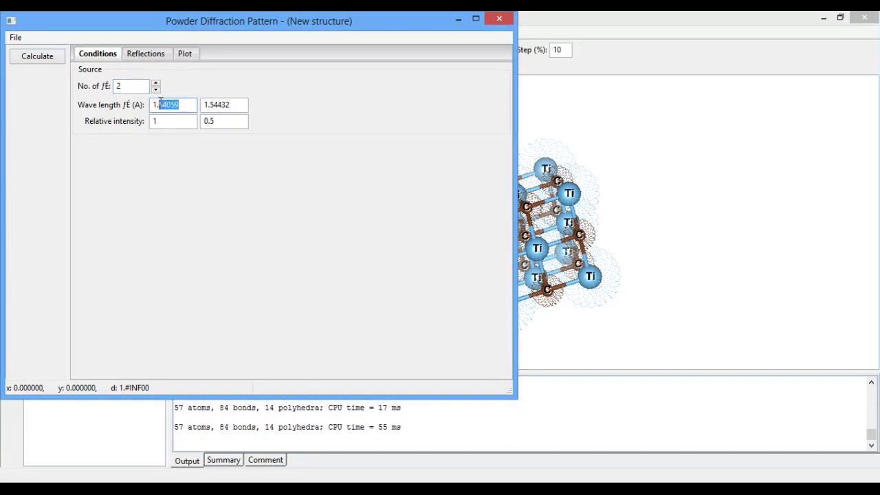
{"action": "left_click", "coordinate": [36, 59]}
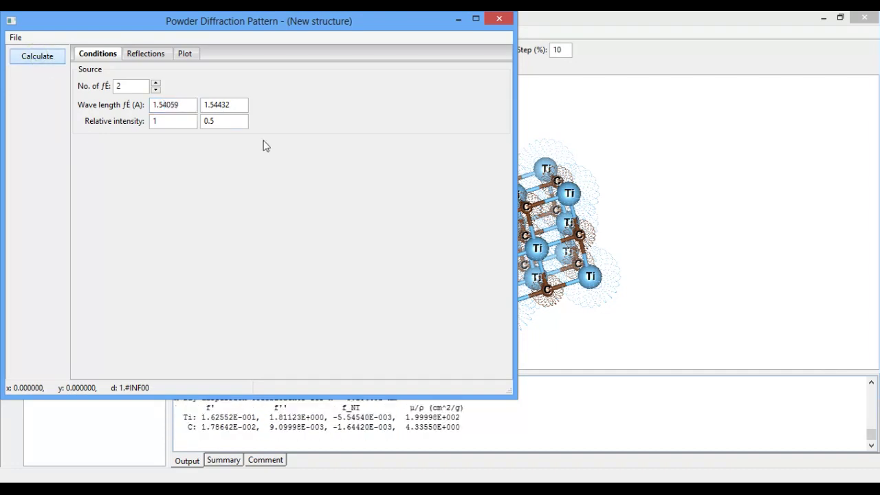
- View the diffraction intensity plot, then close the powder diffraction window
{"action": "left_click", "coordinate": [183, 55]}
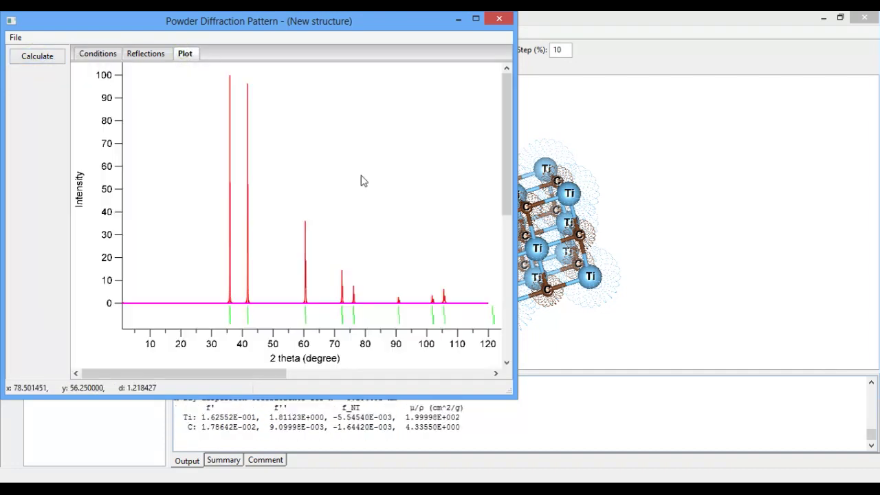
{"action": "left_click_drag", "start_coordinate": [504, 140], "coordinate": [505, 176]}
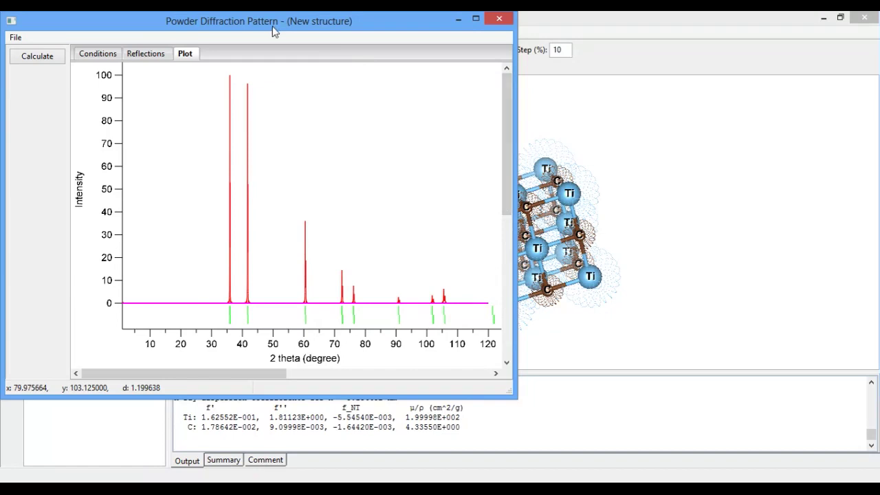
{"action": "left_click_drag", "start_coordinate": [273, 29], "coordinate": [323, 29]}
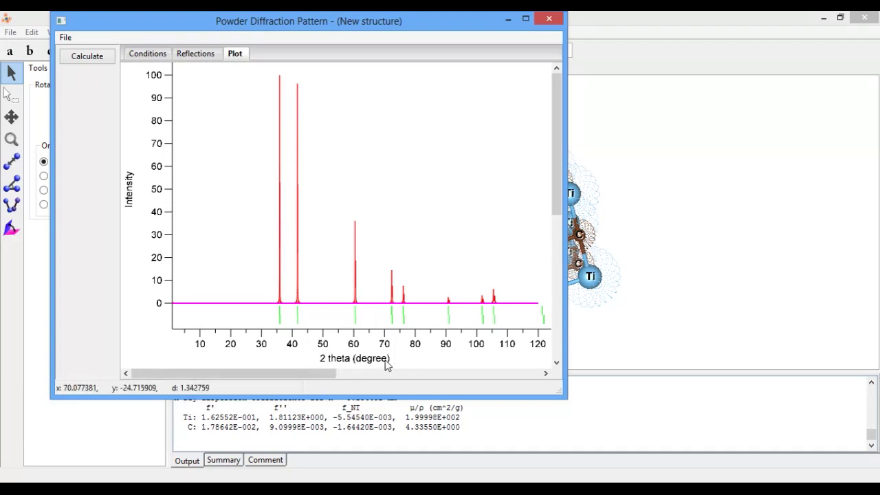
{"action": "left_click", "coordinate": [549, 20]}
{"action": "left_click", "coordinate": [119, 31]}
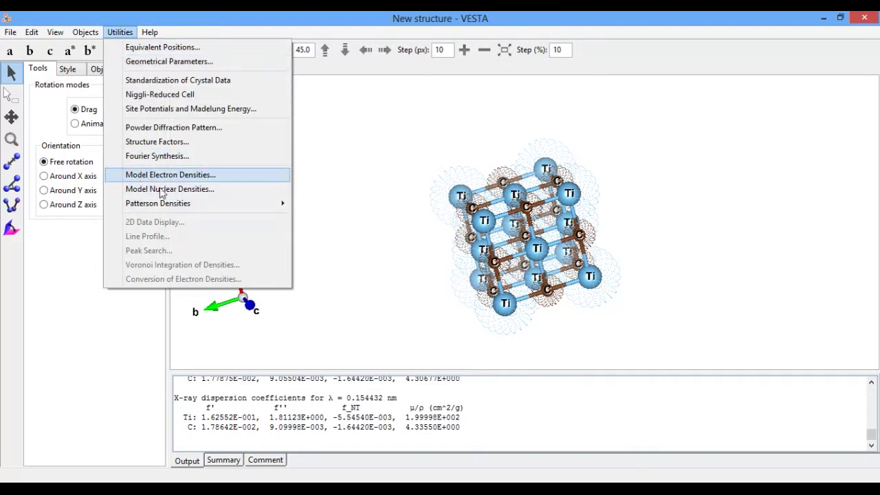
{"action": "mouse_move", "coordinate": [231, 206]}
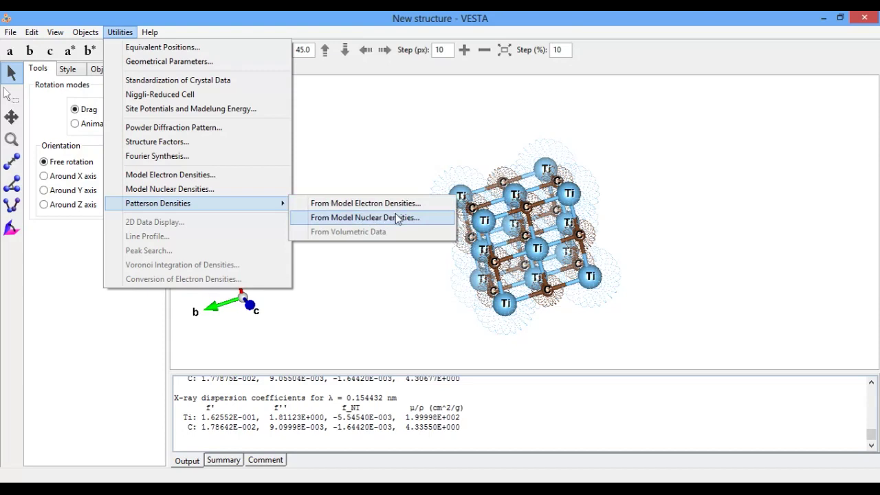
{"action": "left_click", "coordinate": [359, 267]}
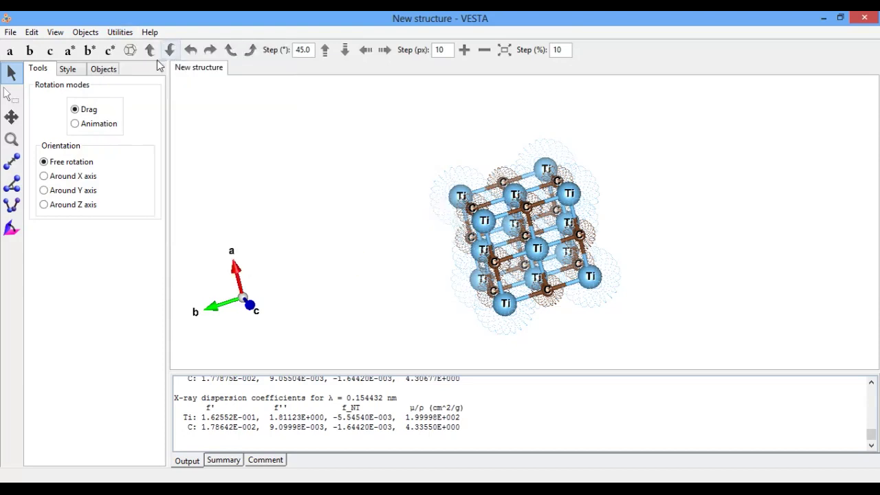
{"action": "left_click", "coordinate": [86, 34]}
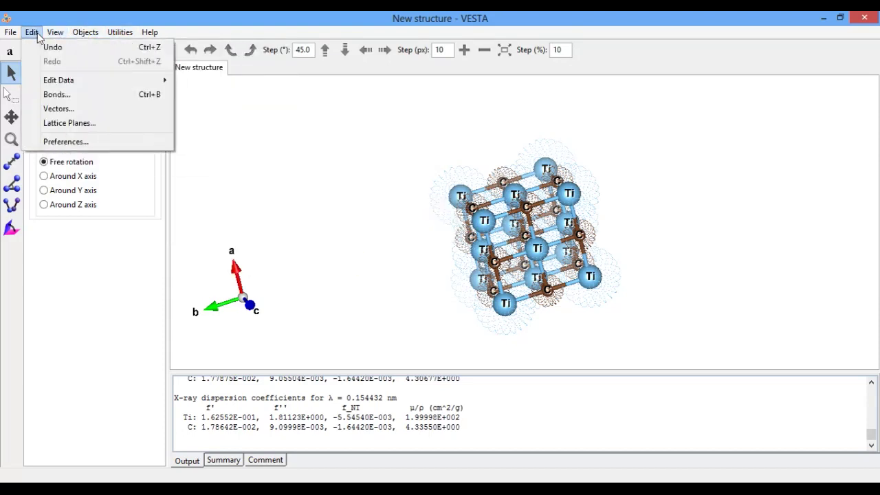
{"action": "left_click", "coordinate": [398, 232]}
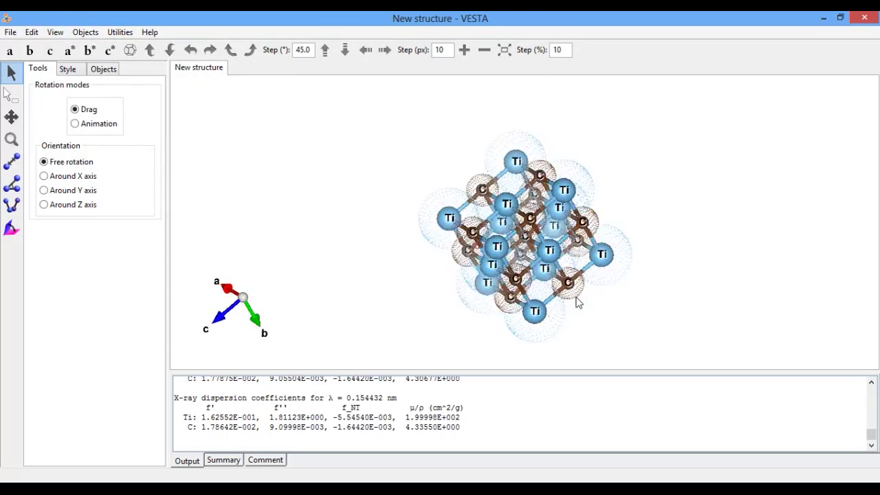